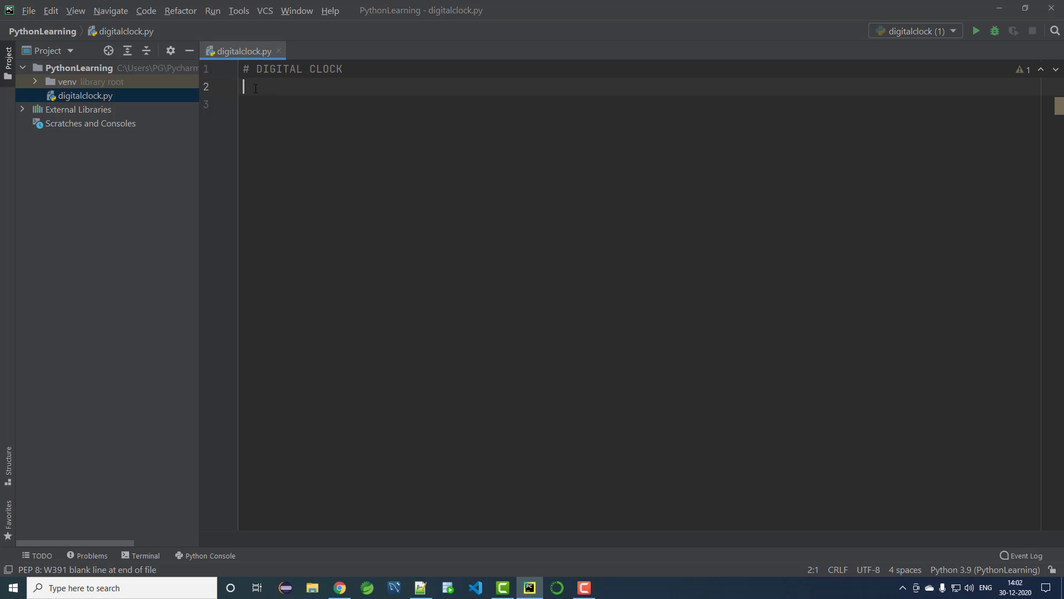
pyautogui.write('from im')
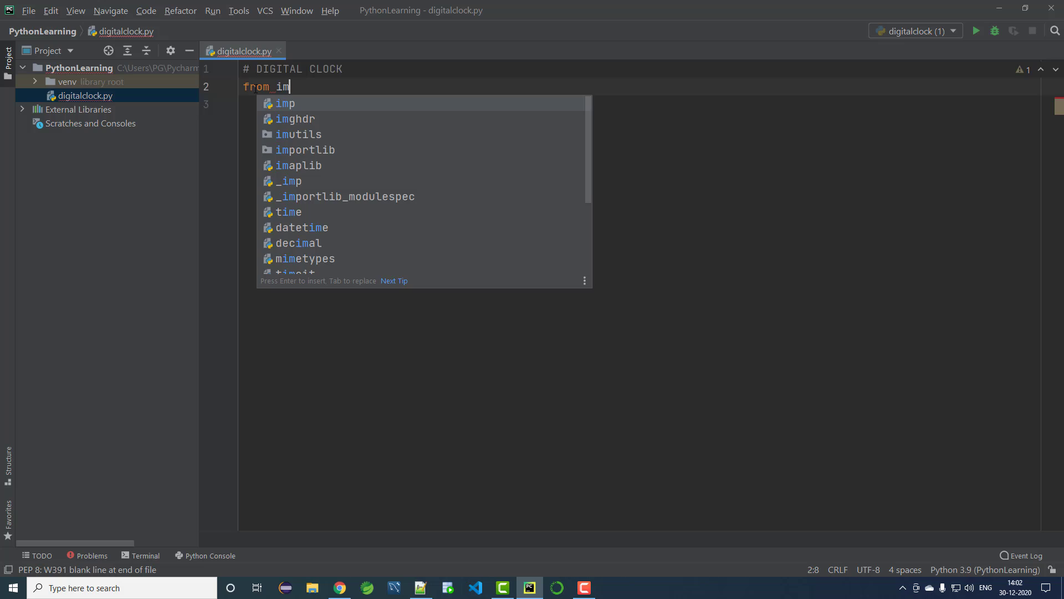
pyautogui.write('port')
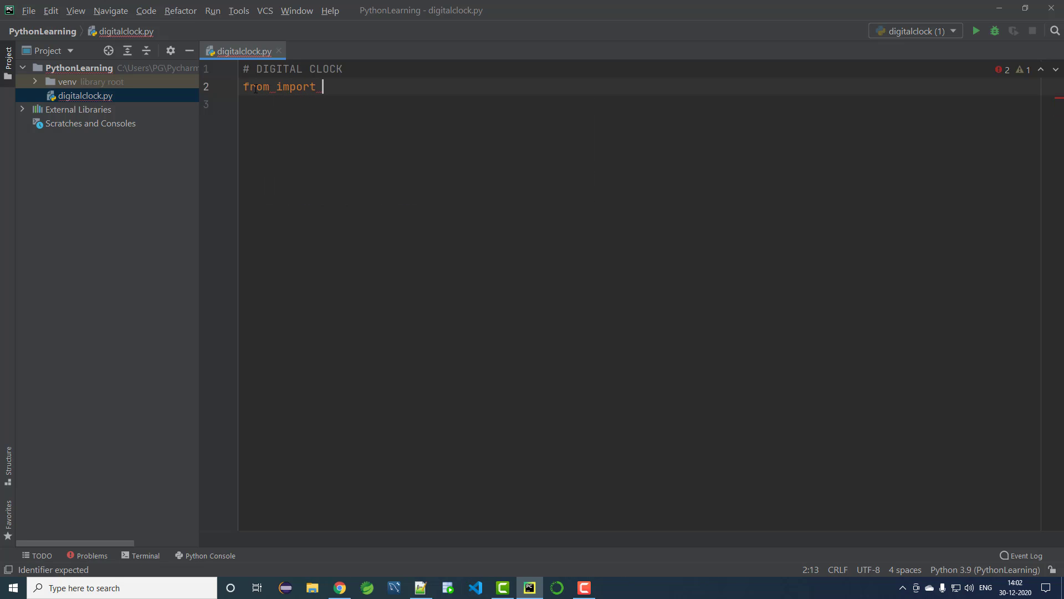
# Step: Fix line 2 and write 'from tkinter import *' using autocomplete
pyautogui.press('BackSpace')
pyautogui.press('BackSpace')
pyautogui.press('BackSpace')
pyautogui.press('BackSpace')
pyautogui.press('BackSpace')
pyautogui.press('BackSpace')
pyautogui.press('BackSpace')
pyautogui.press('BackSpace')
pyautogui.press('BackSpace')
pyautogui.write('m')
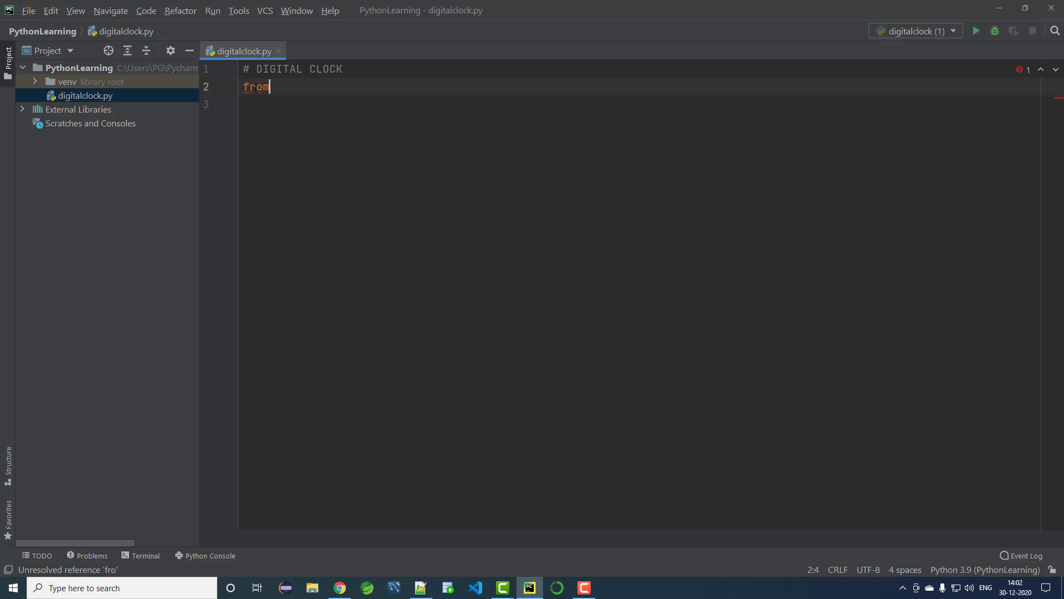
pyautogui.write(' t')
pyautogui.write('kin')
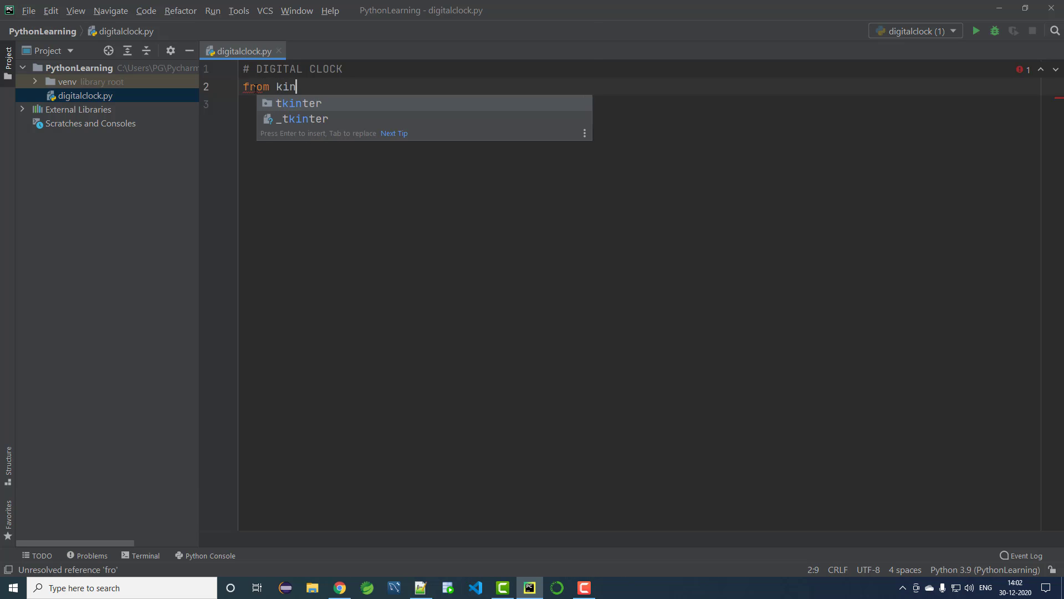
pyautogui.press('Return')
pyautogui.write('imp')
pyautogui.press('Return')
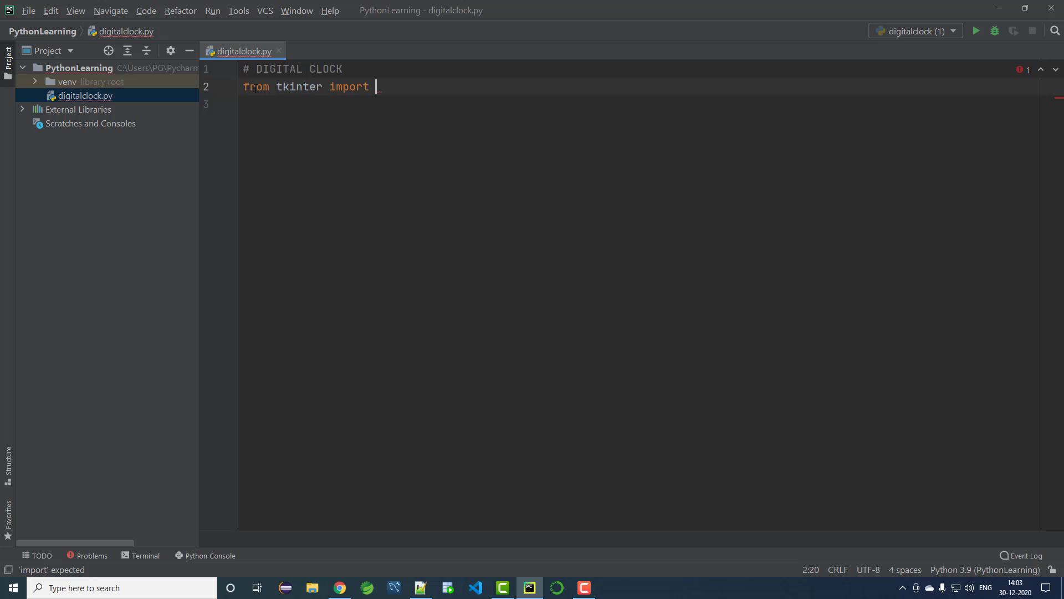
pyautogui.write('*')
pyautogui.press('Return')
pyautogui.write('f')
# Step: Add 'from time import strftime' on line 3, followed by blank lines
pyautogui.press('Return')
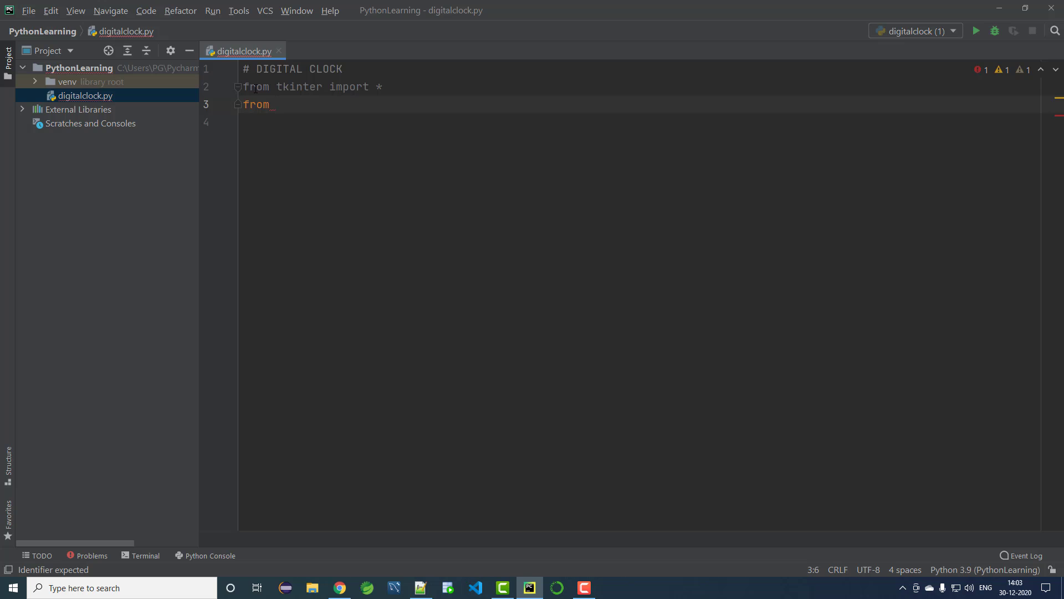
pyautogui.write('time')
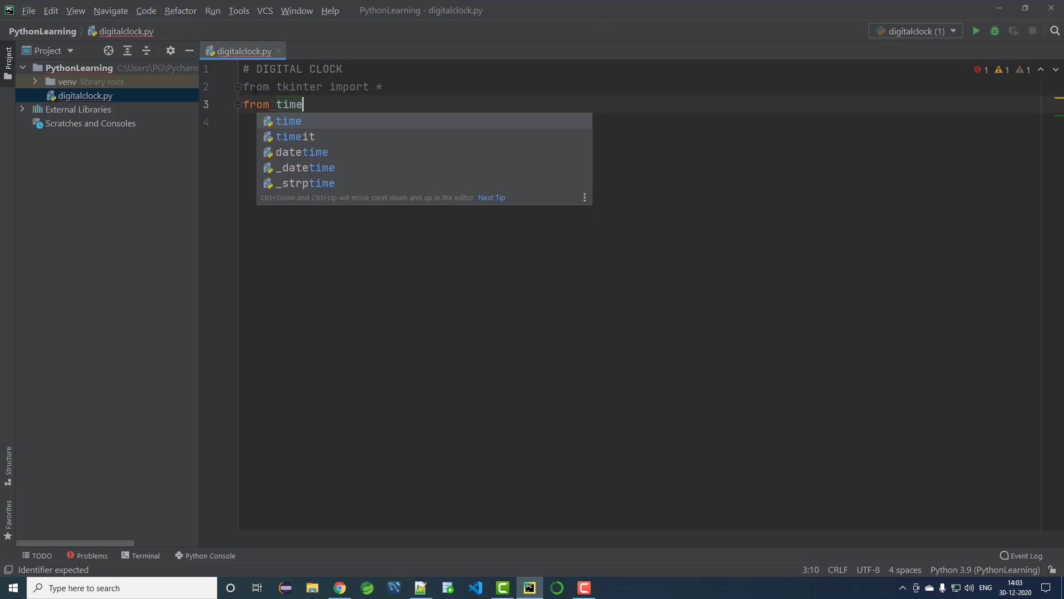
pyautogui.write(' im')
pyautogui.press('Return')
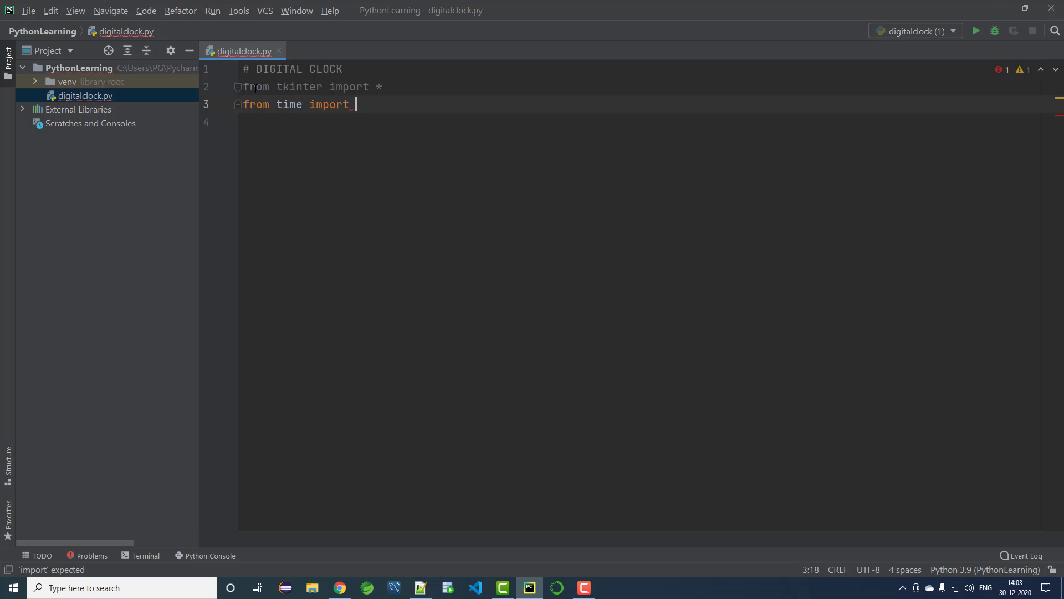
pyautogui.write('strf')
pyautogui.press('Return')
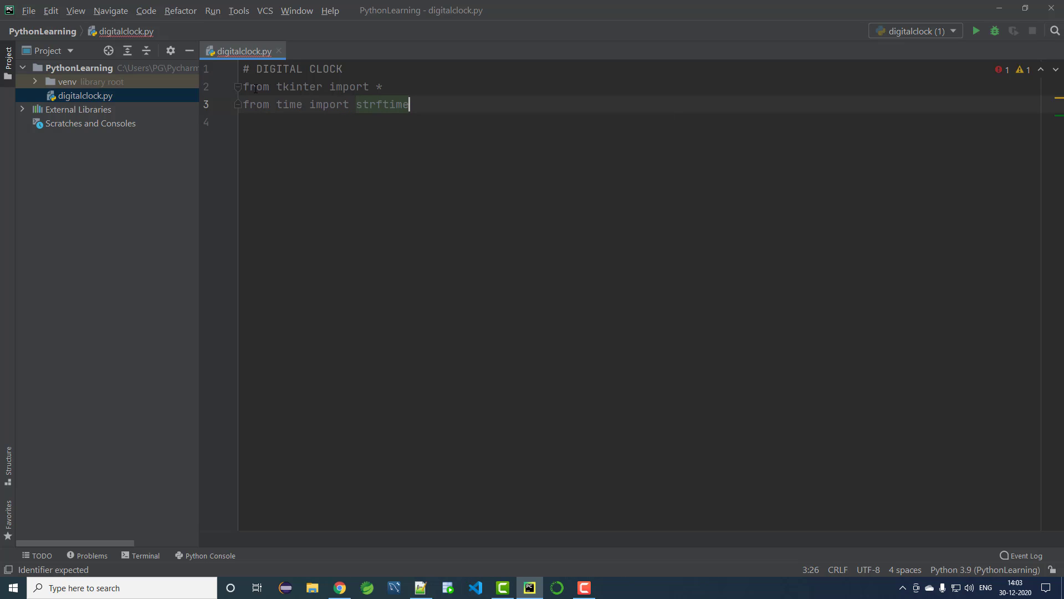
pyautogui.press('Return')
pyautogui.press('Return')
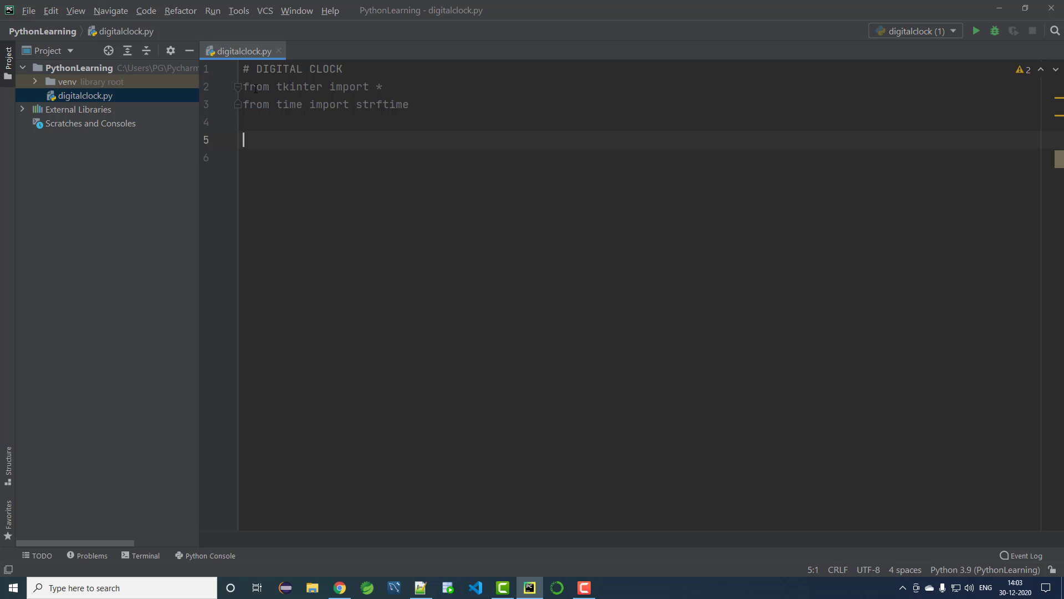
pyautogui.write('root = ')
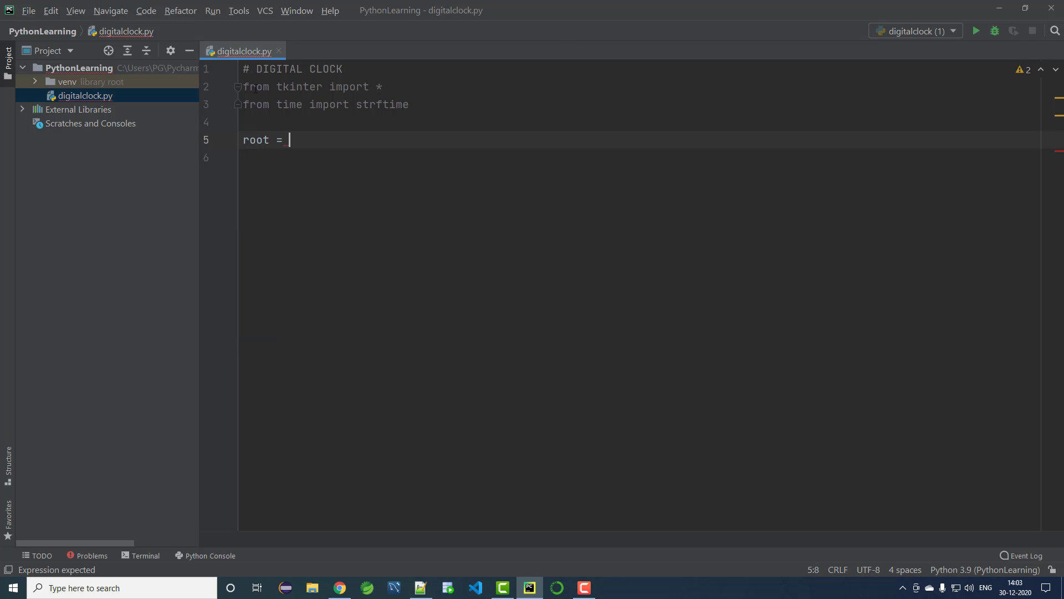
pyautogui.write('Tk')
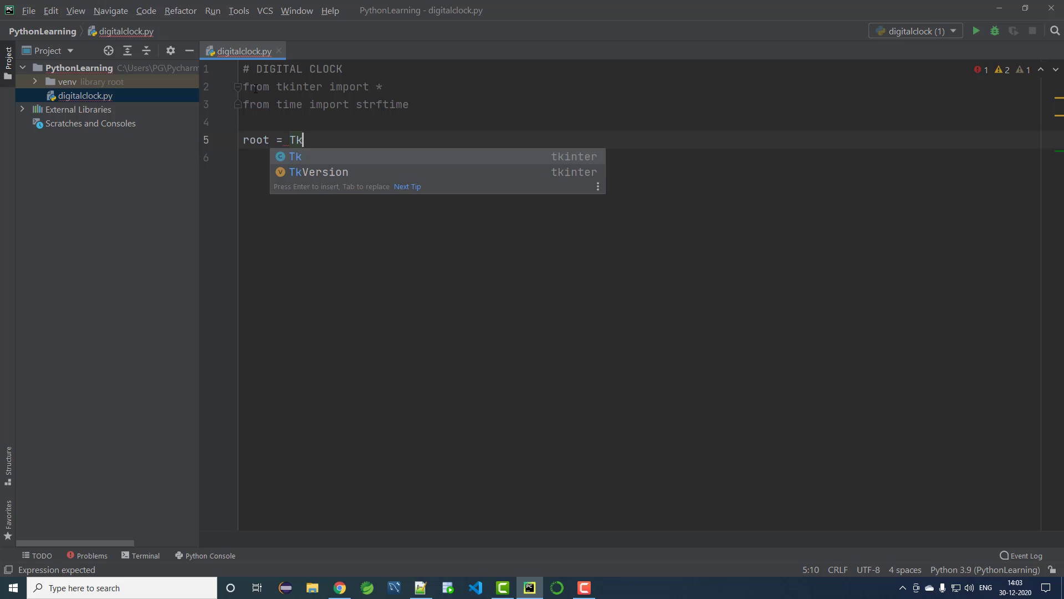
# Step: Add 'root = Tk()' and 'root.title('Digital Clock')', followed by blank lines
pyautogui.press('Return')
pyautogui.write(')')
pyautogui.press('Return')
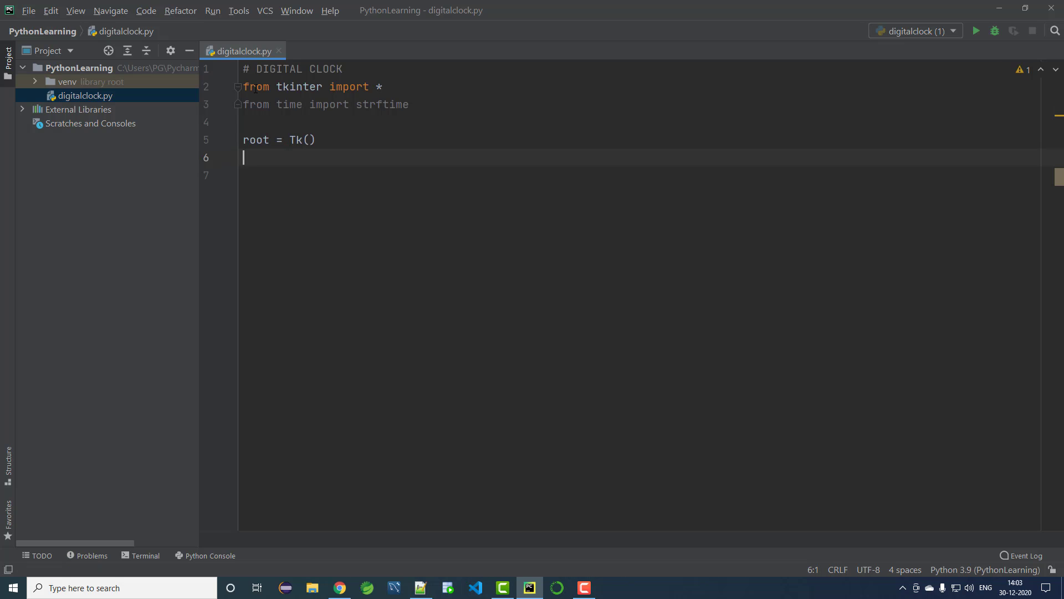
pyautogui.write('root.t')
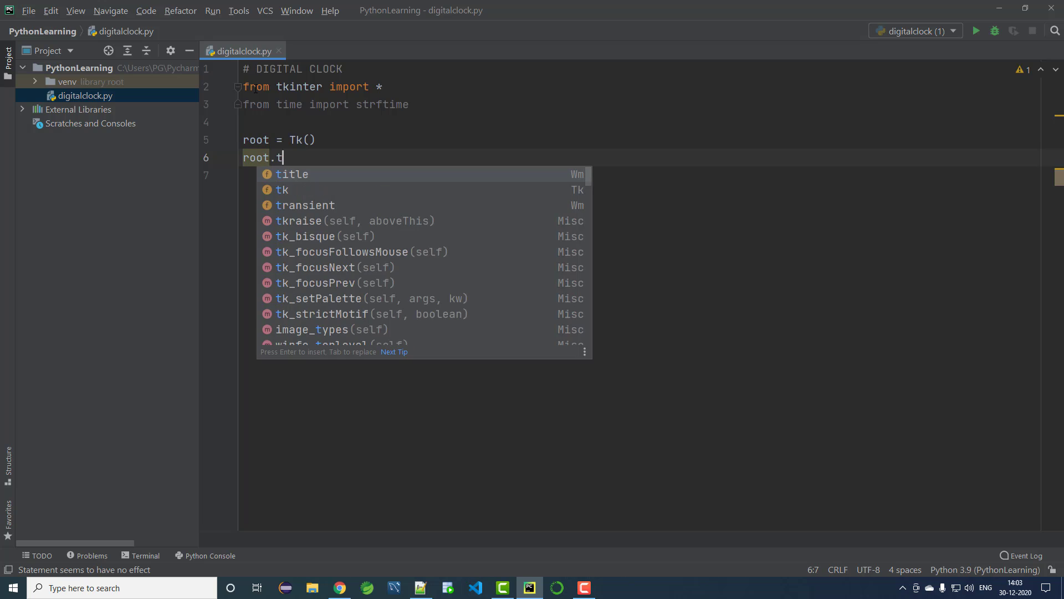
pyautogui.press('Return')
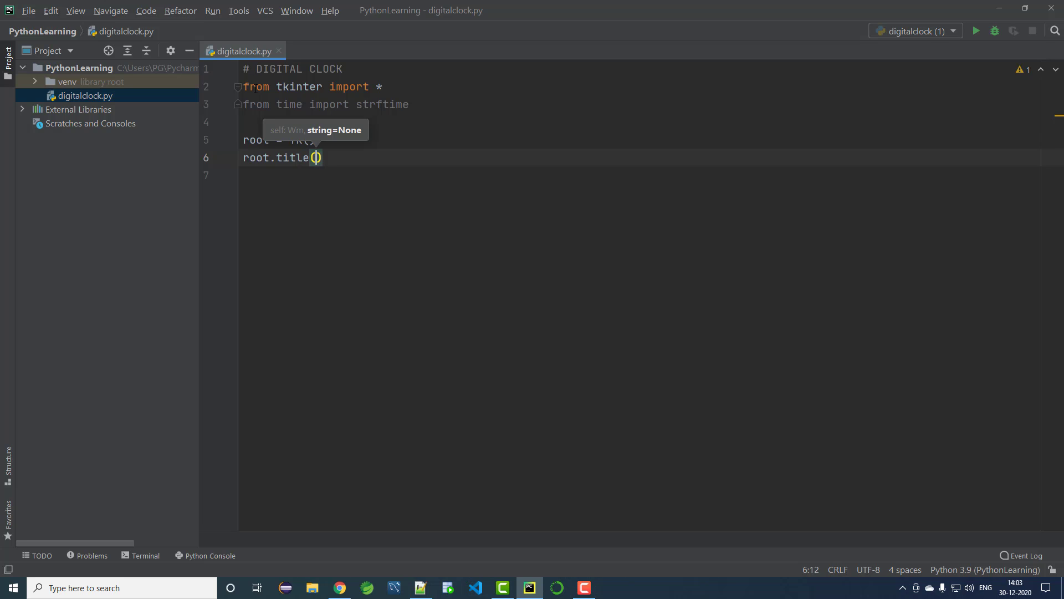
pyautogui.write("'Di")
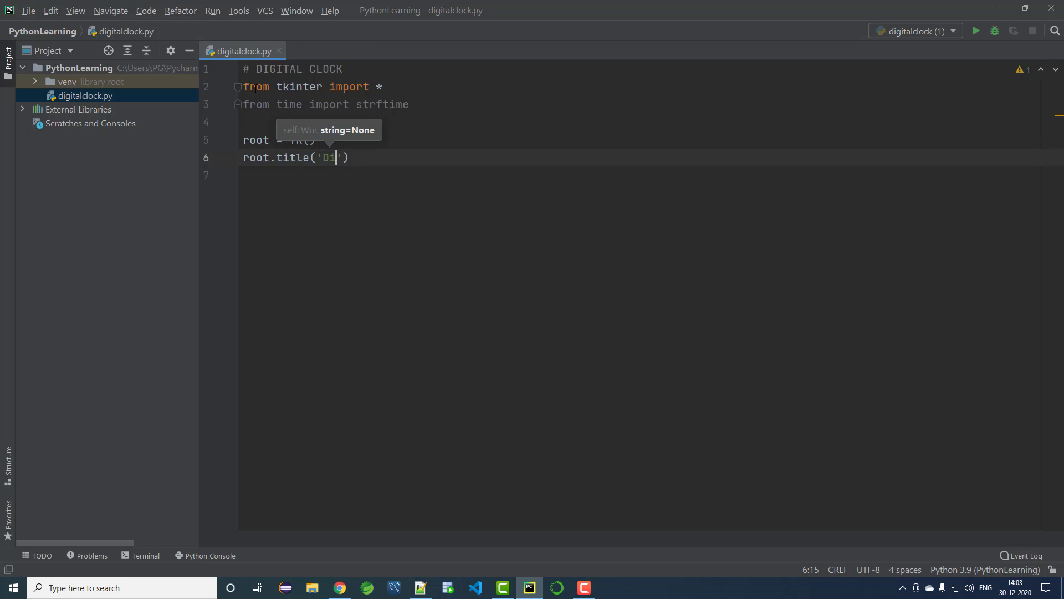
pyautogui.write('gital Clock')
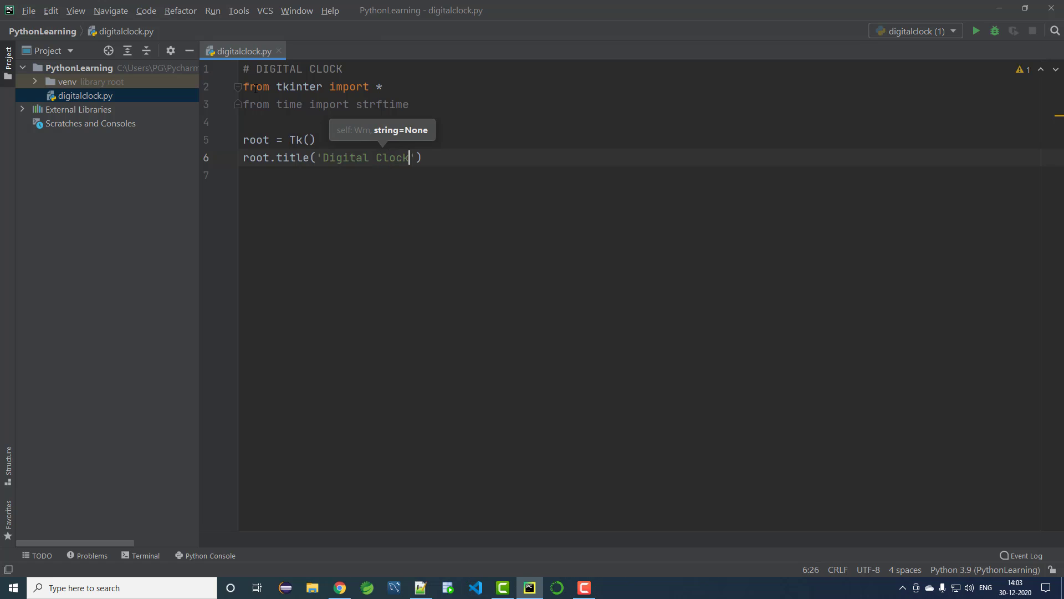
pyautogui.press('Return')
pyautogui.hotkey('ctrl', 'z')
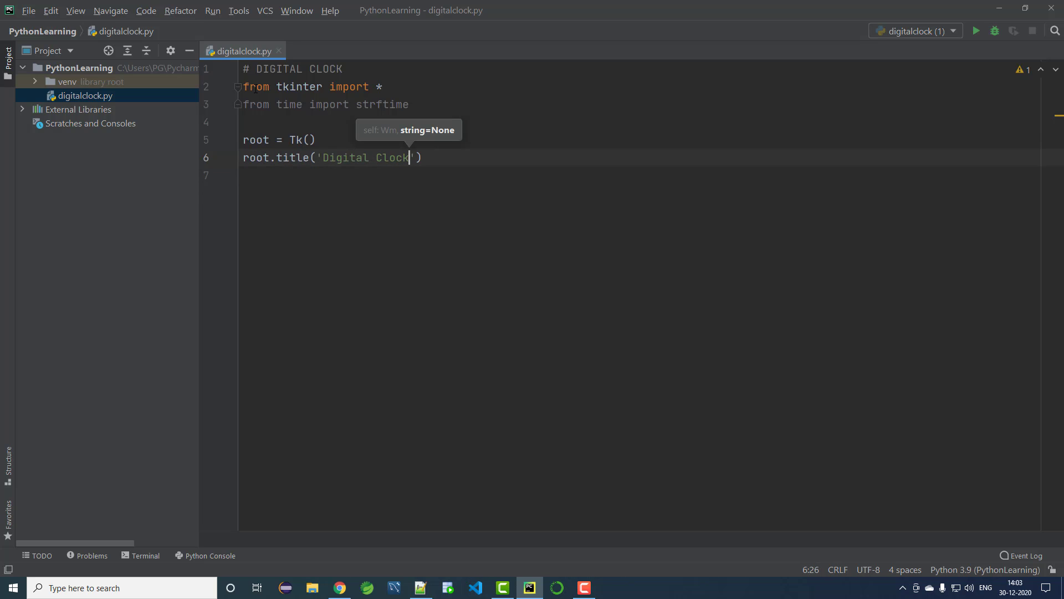
pyautogui.press('End')
pyautogui.press('Return')
pyautogui.press('Return')
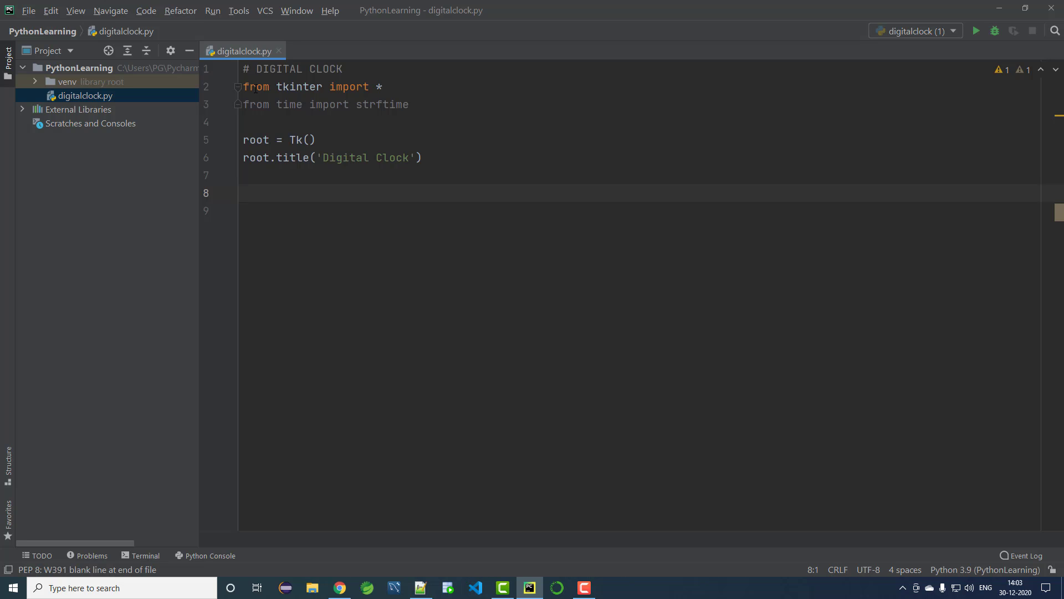
pyautogui.write('l')
pyautogui.write('bl = Lab')
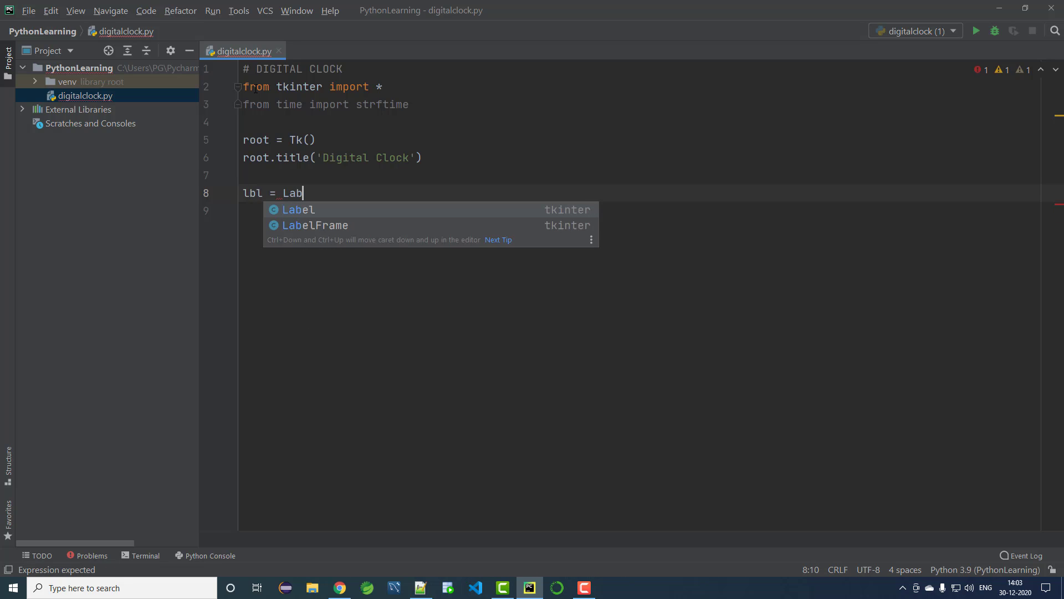
pyautogui.write('a')
# Step: Create lbl = Label(root, font=('calibri', 40, 'bold')), removing the stray semicolon
pyautogui.press('BackSpace')
pyautogui.write('el')
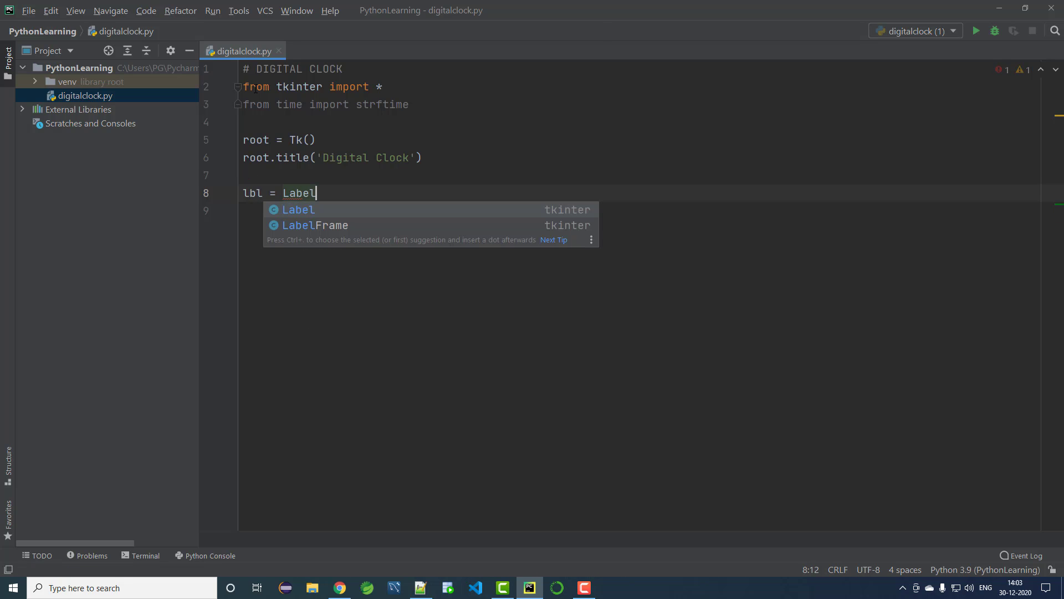
pyautogui.press('Return')
pyautogui.write(')')
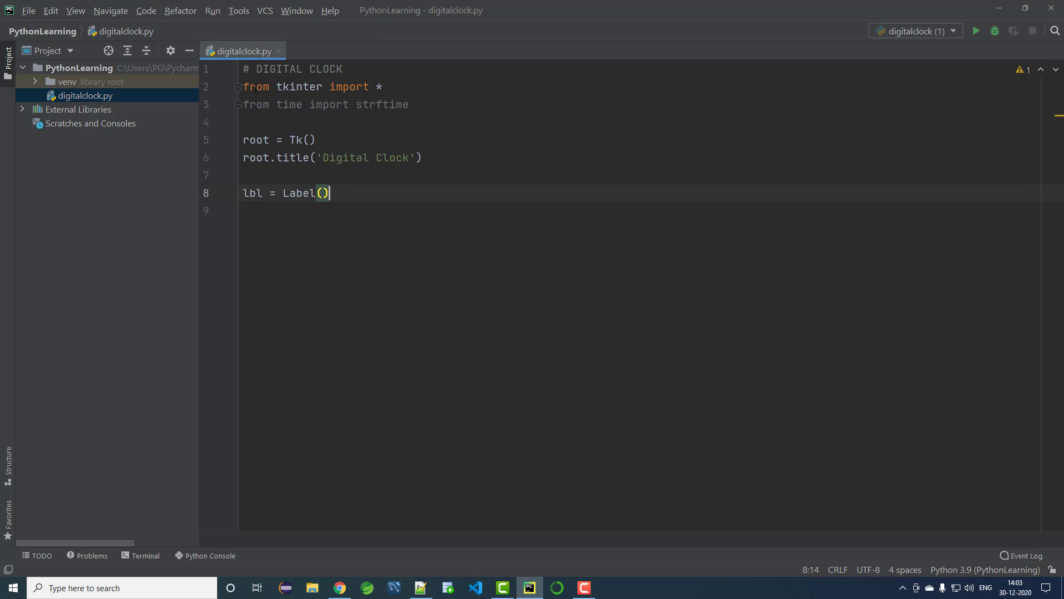
pyautogui.write('ro')
pyautogui.press('Return')
pyautogui.write(',')
pyautogui.write('fon')
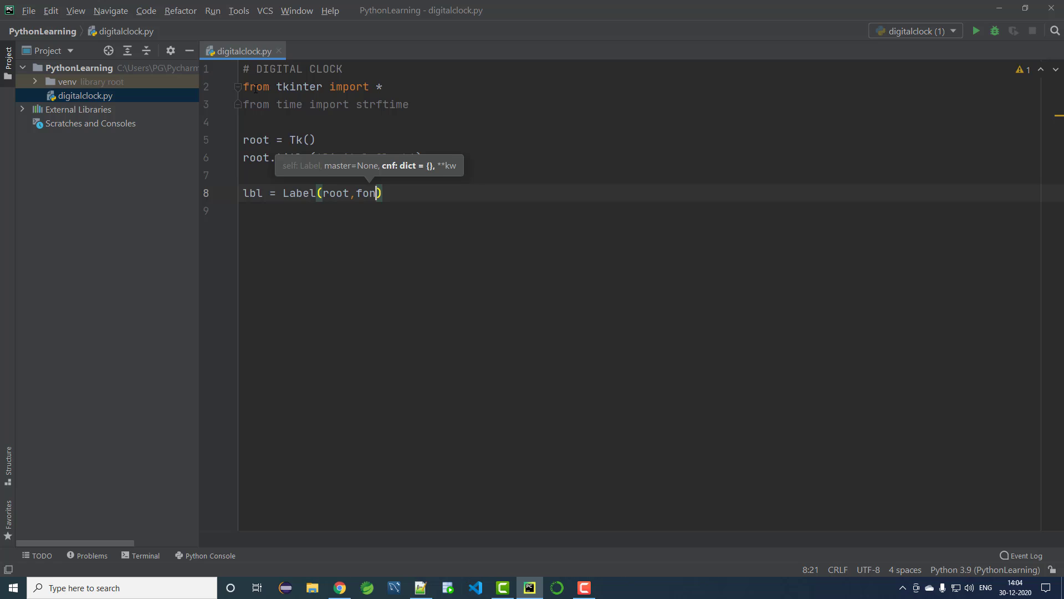
pyautogui.write('t=')
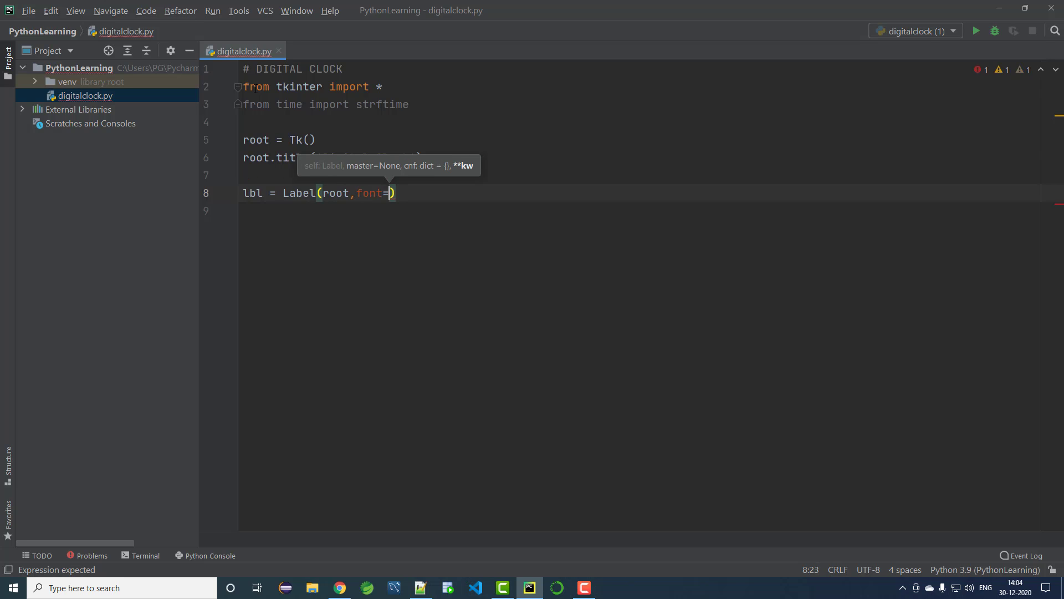
pyautogui.write("('")
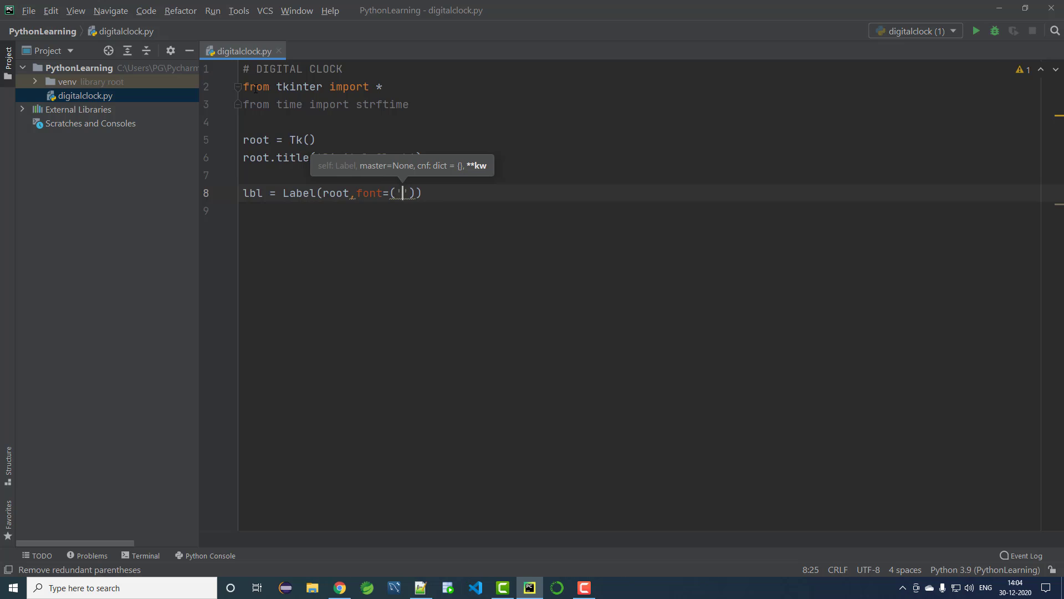
pyautogui.write('Calib')
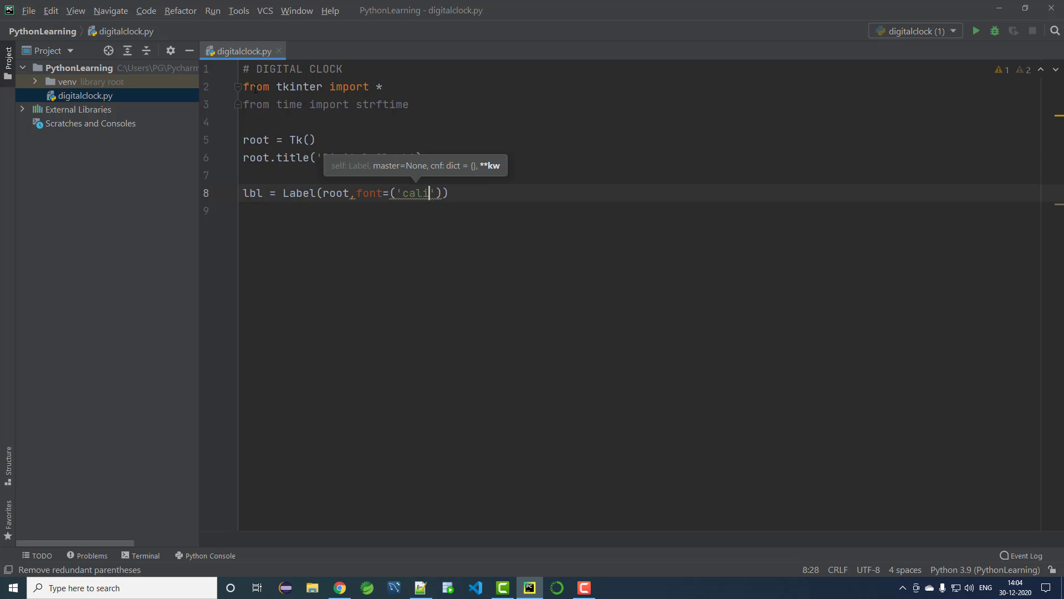
pyautogui.write('ri')
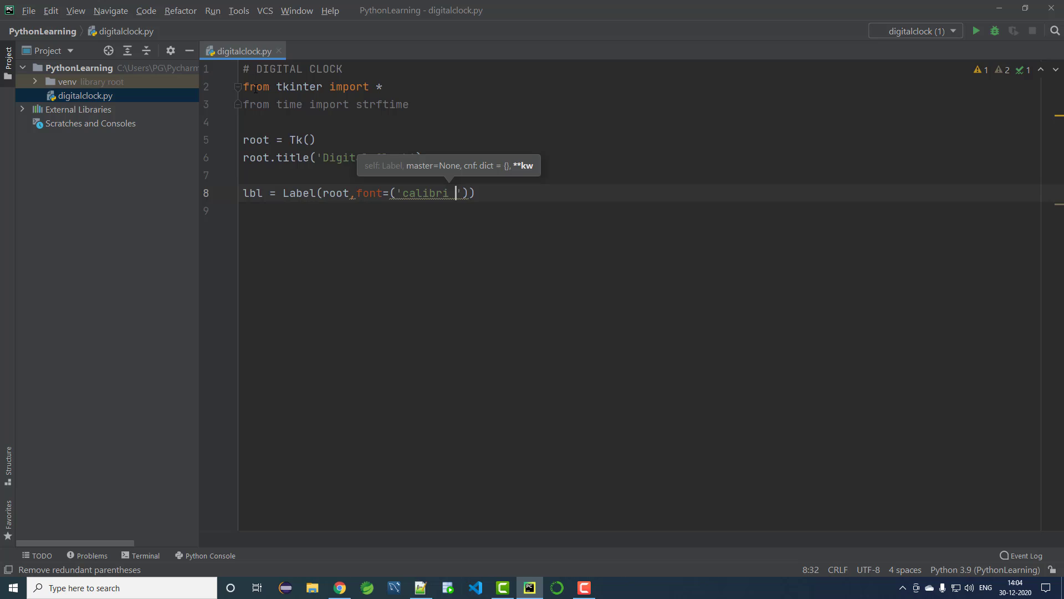
pyautogui.write(' , 40')
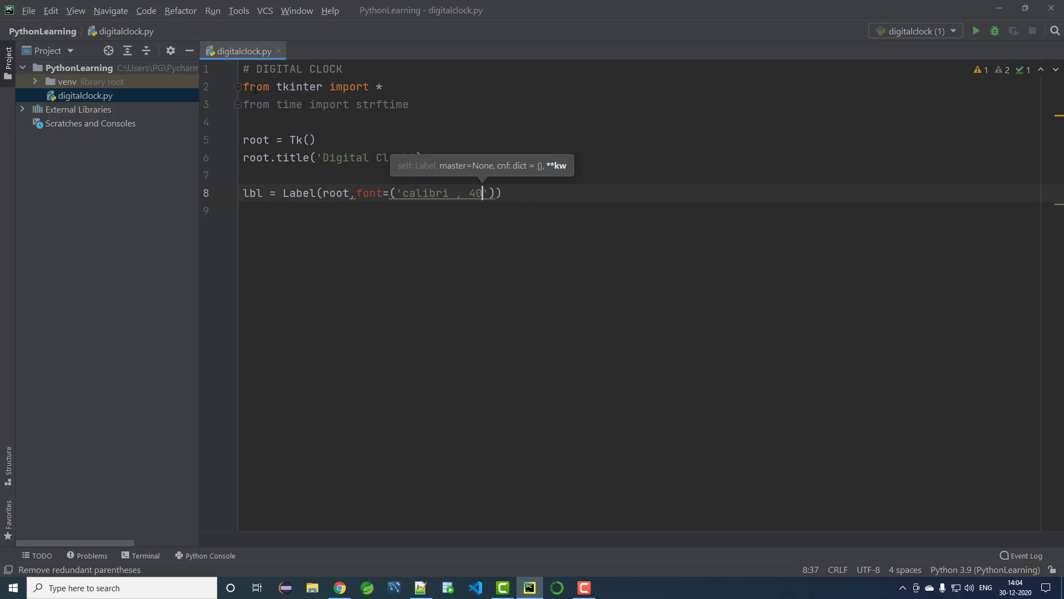
pyautogui.write(',')
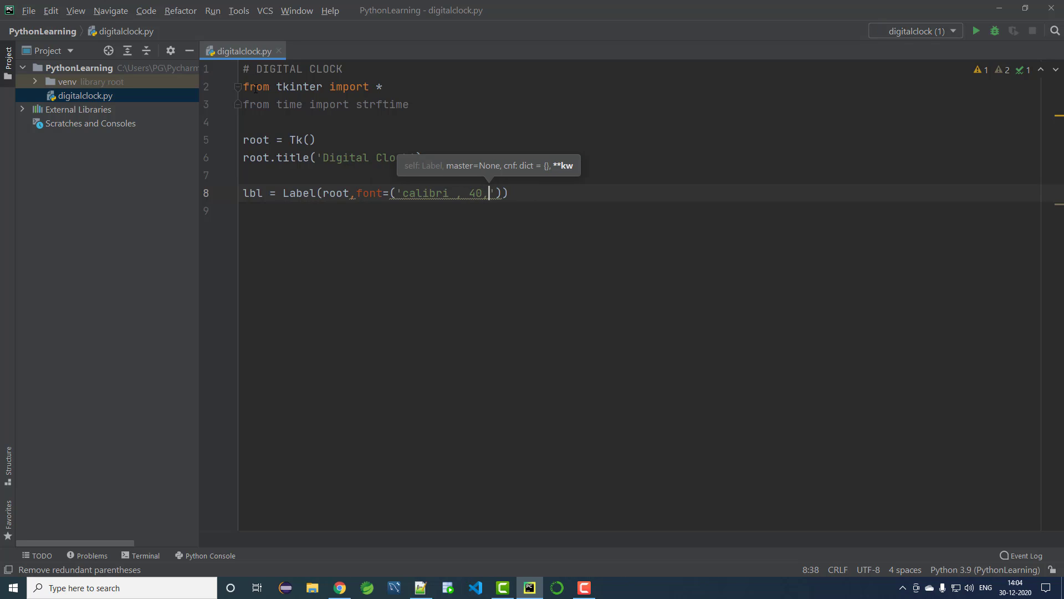
pyautogui.write("'bol")
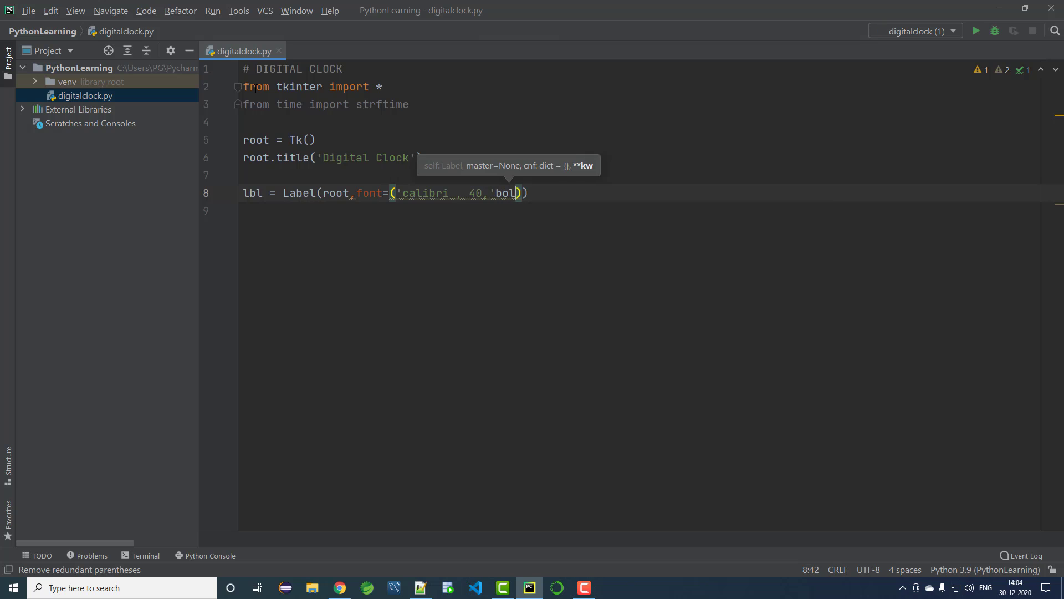
pyautogui.write('d')
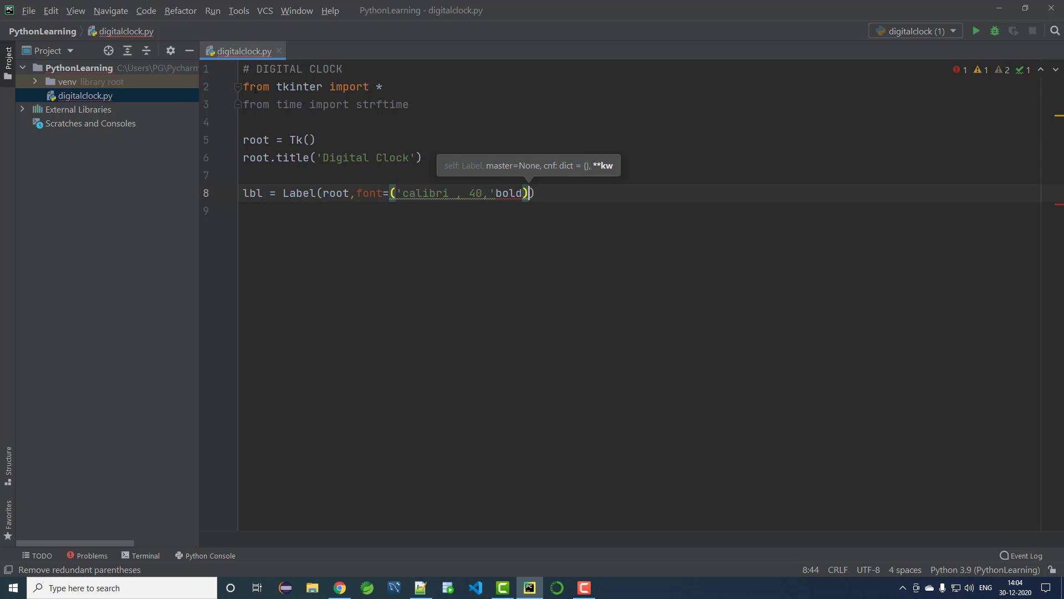
pyautogui.write('),')
pyautogui.press('Return')
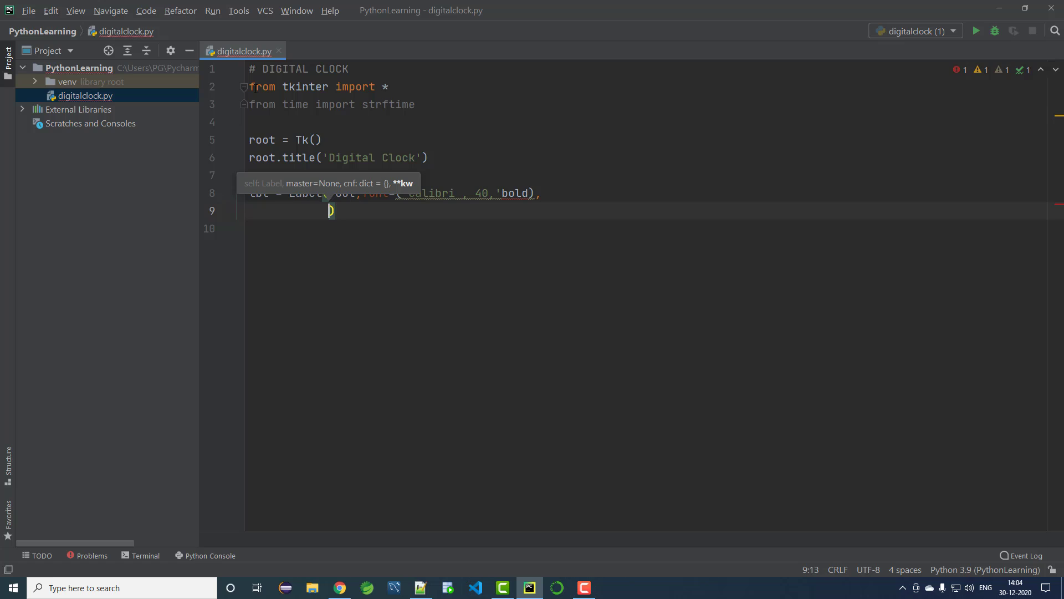
pyautogui.click(462, 193)
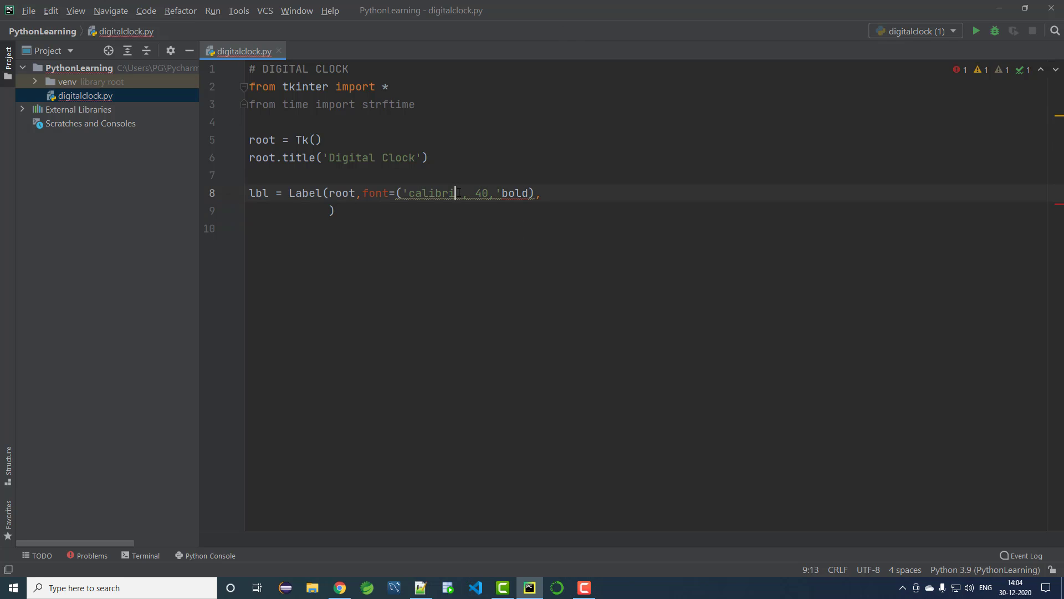
pyautogui.write("'")
pyautogui.press('End')
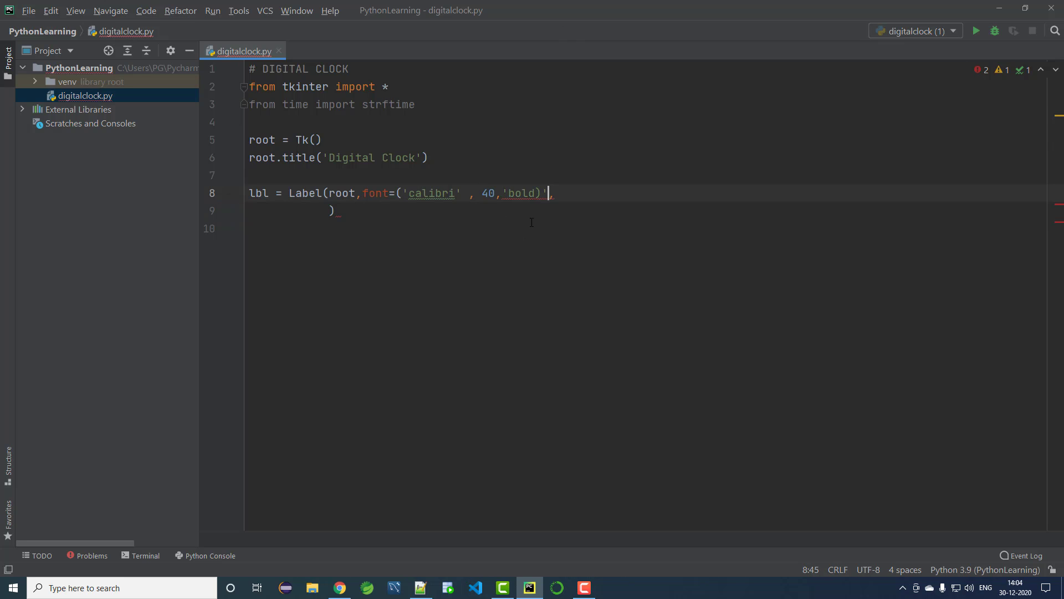
pyautogui.press('Left')
pyautogui.press('Left')
pyautogui.write("'")
pyautogui.press('Left')
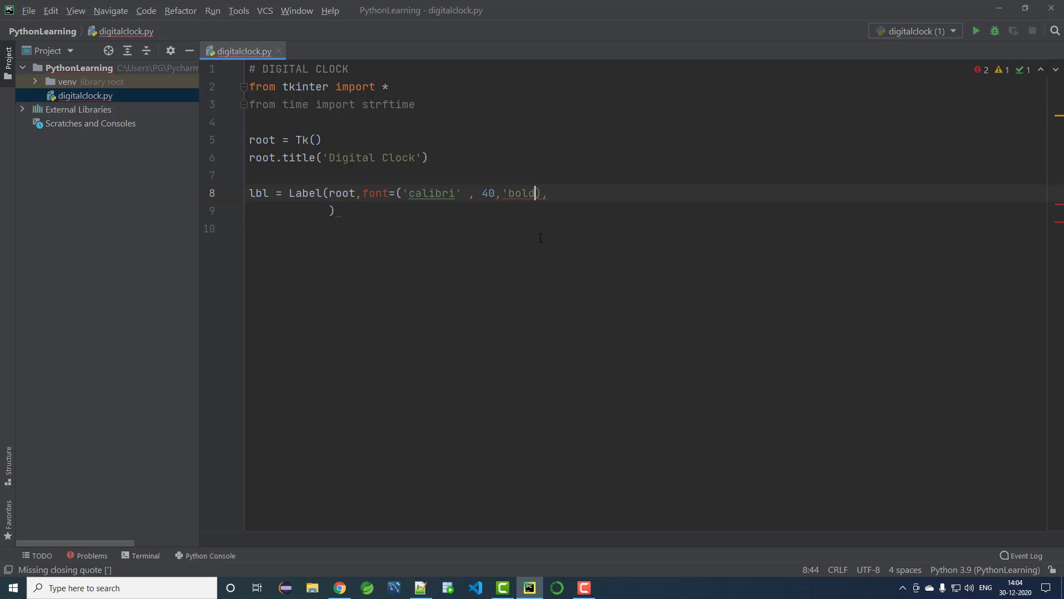
pyautogui.write(';')
pyautogui.press('BackSpace')
pyautogui.write("'")
# Step: Add background='blue' and foreground='white' options to the label
pyautogui.press('Return')
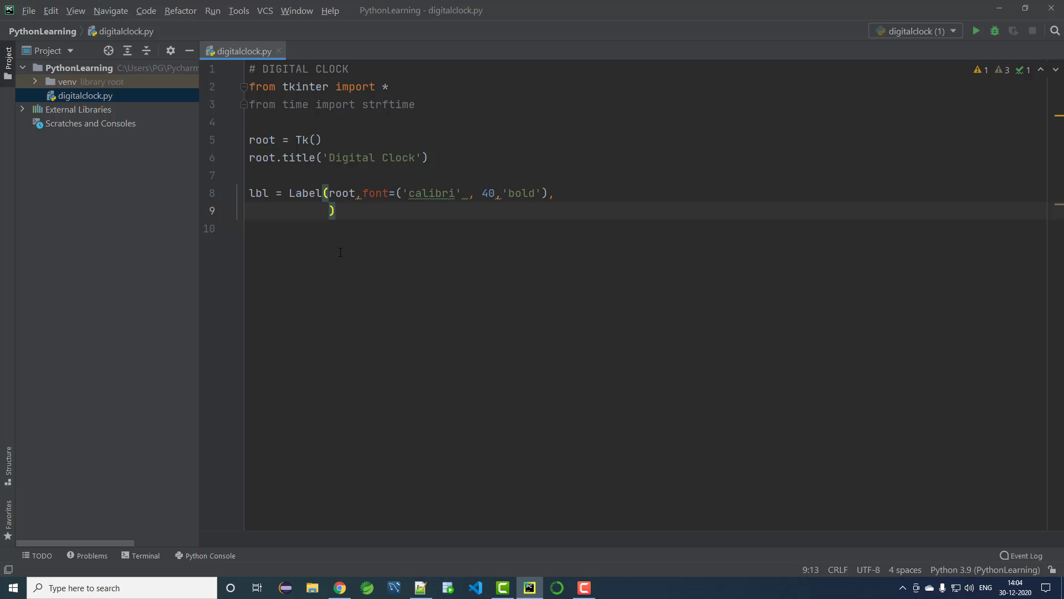
pyautogui.write('ba')
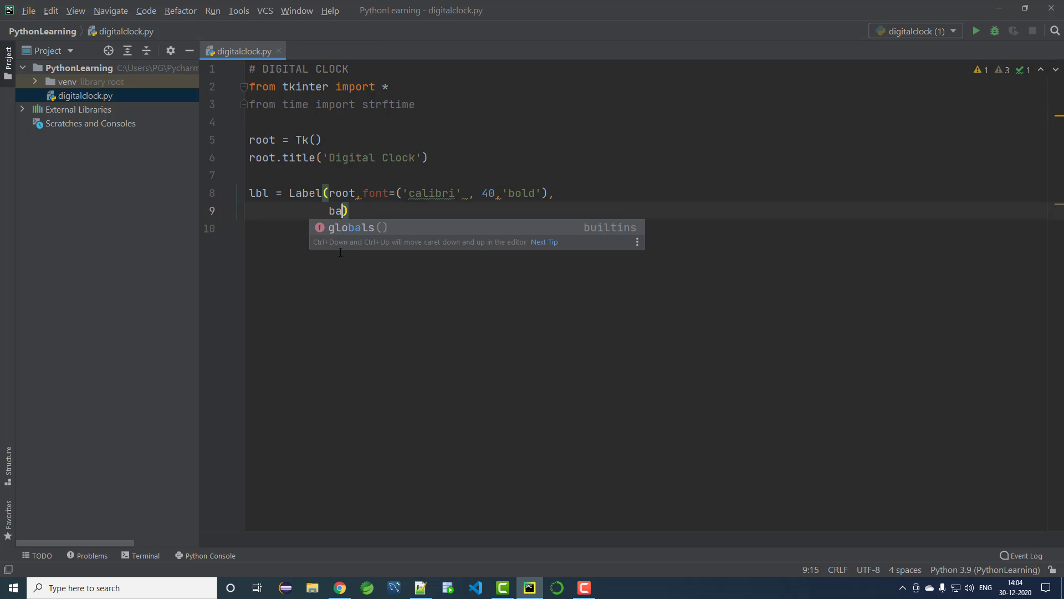
pyautogui.write('ckgrou')
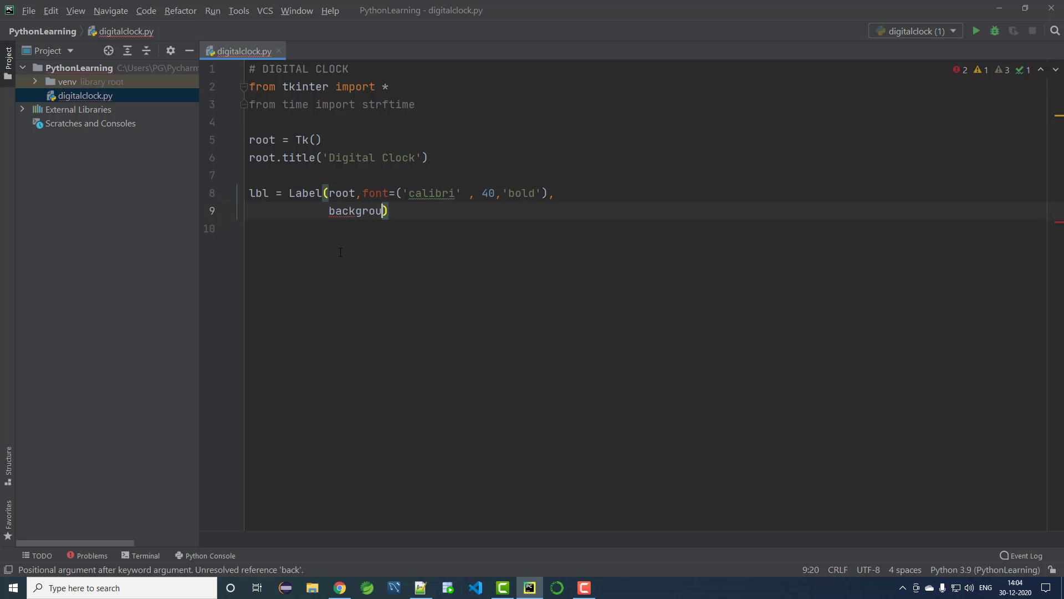
pyautogui.write('nd=')
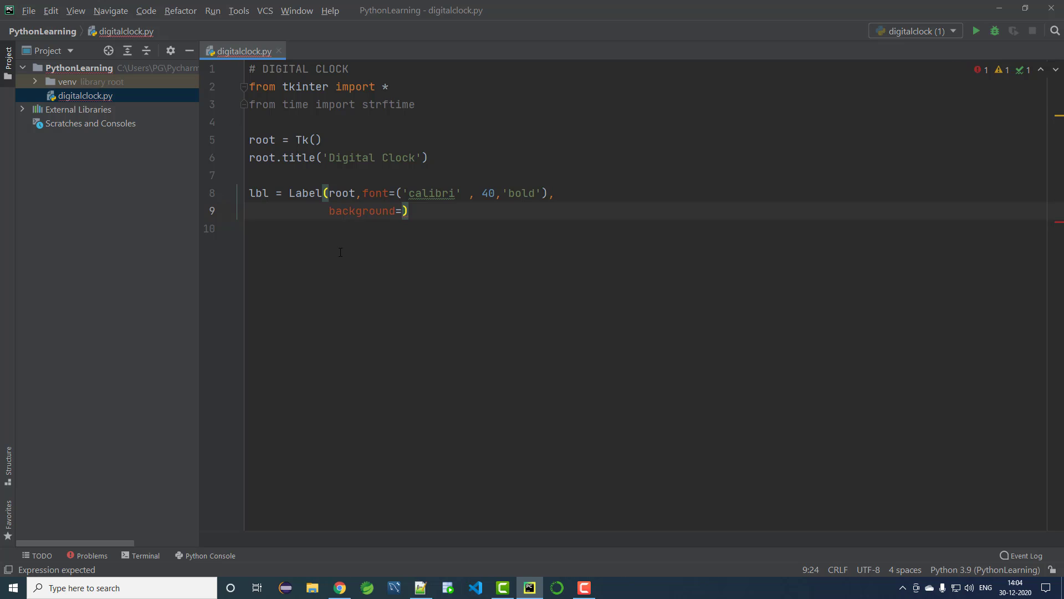
pyautogui.write("'blu")
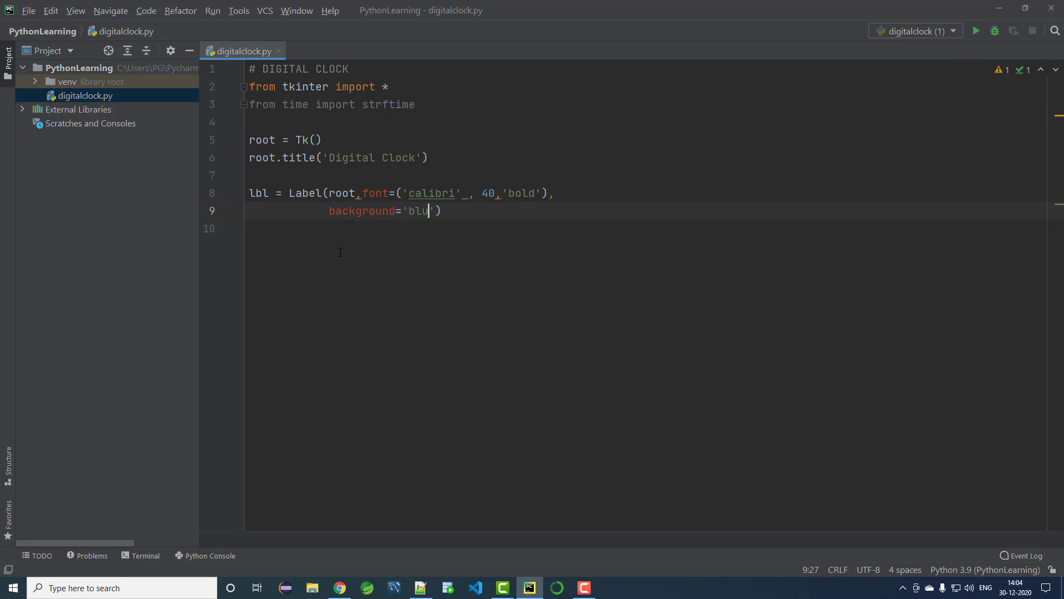
pyautogui.write("e',")
pyautogui.press('Return')
pyautogui.write('for')
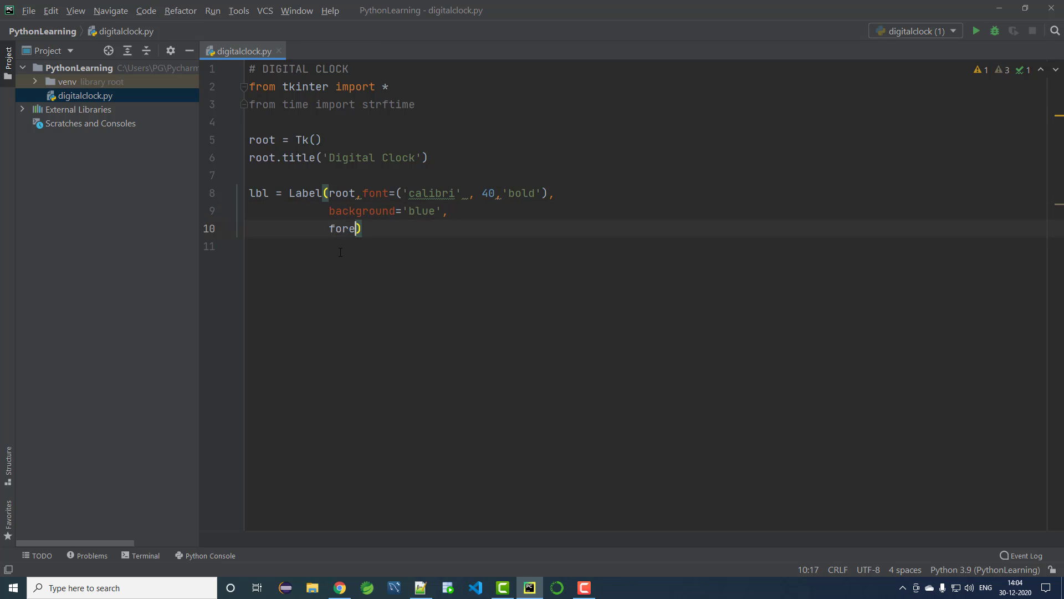
pyautogui.write('egrou')
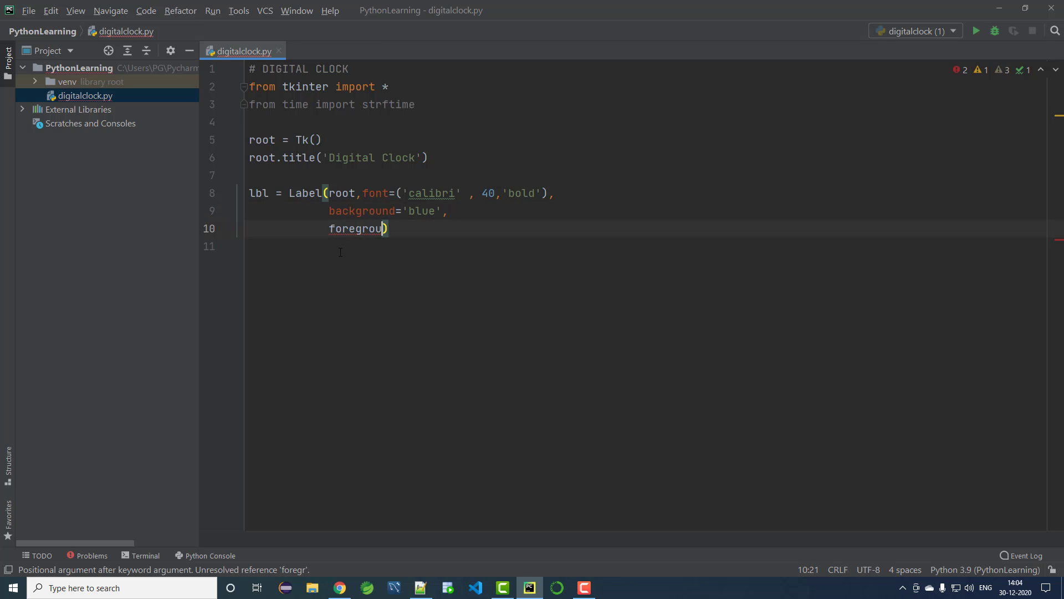
pyautogui.write('nd')
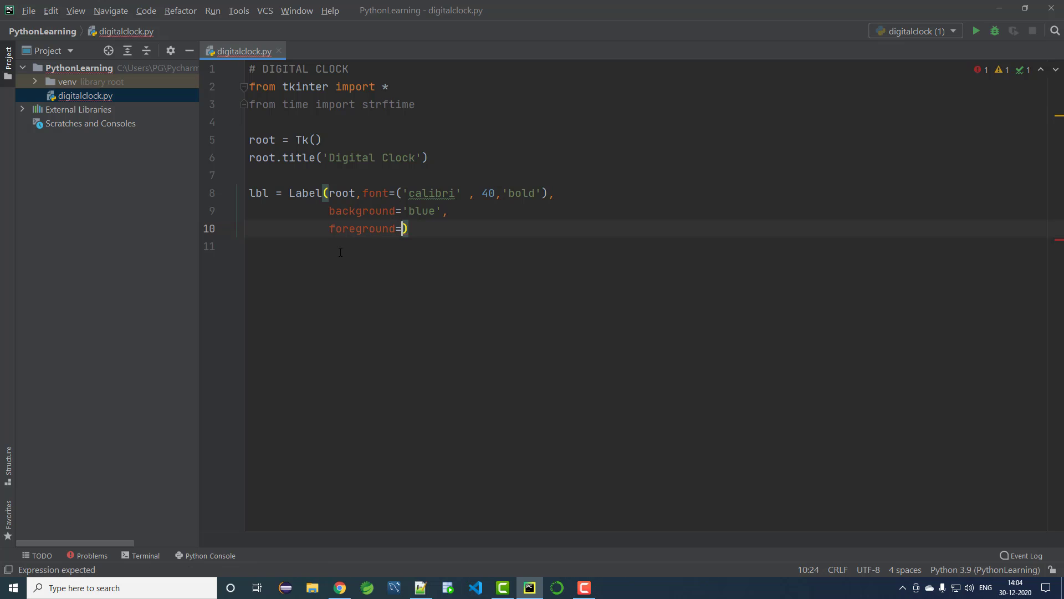
pyautogui.write("='white")
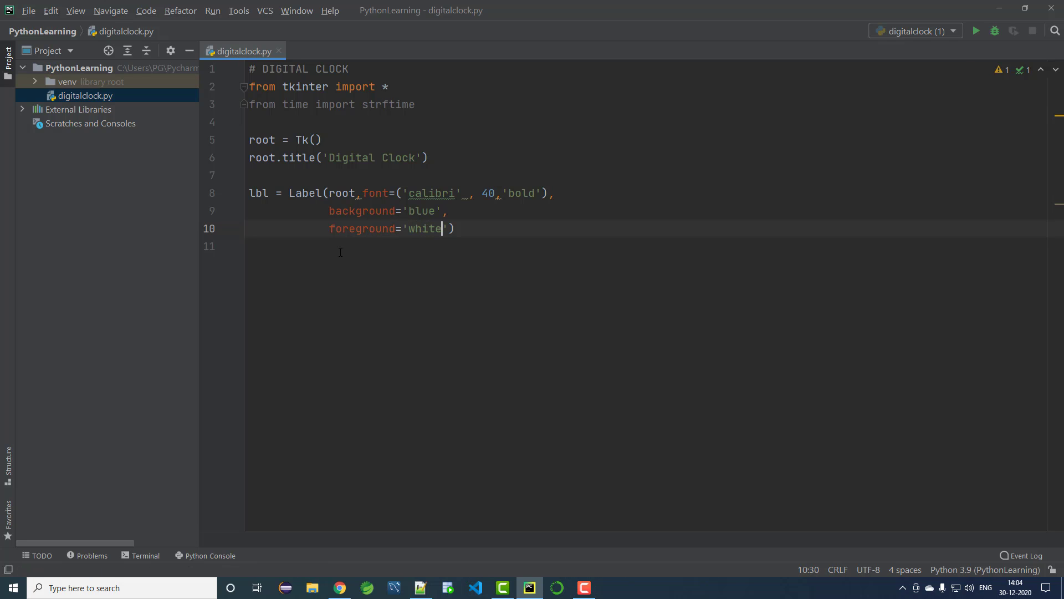
pyautogui.press('End')
pyautogui.press('Return')
pyautogui.press('Return')
pyautogui.write('l')
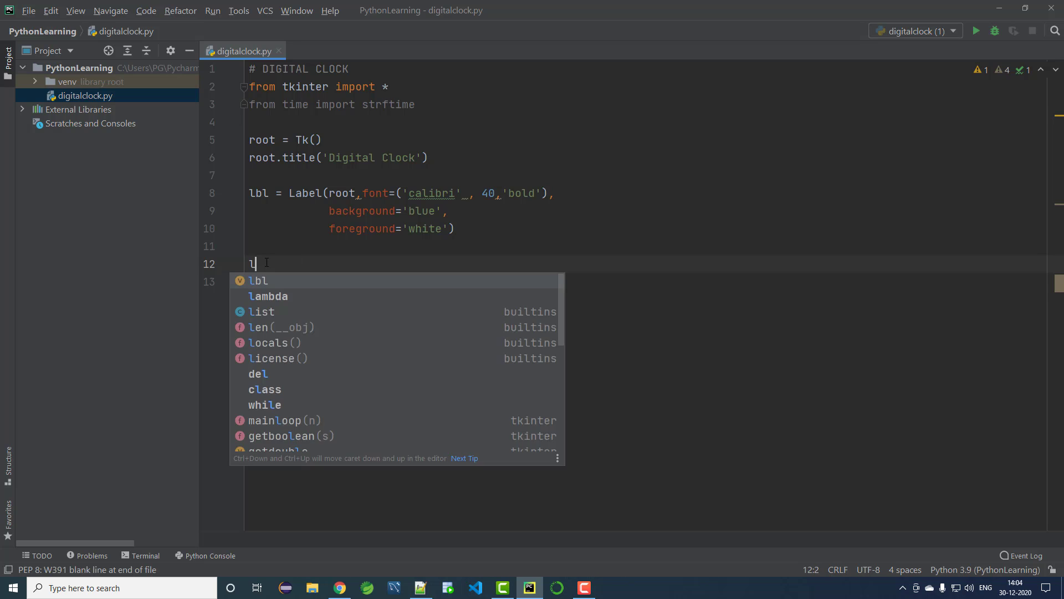
pyautogui.write('bl.pack')
# Step: Add lbl.pack(anchor='center'), fixing the 'venter' typo, then a blank line
pyautogui.press('Escape')
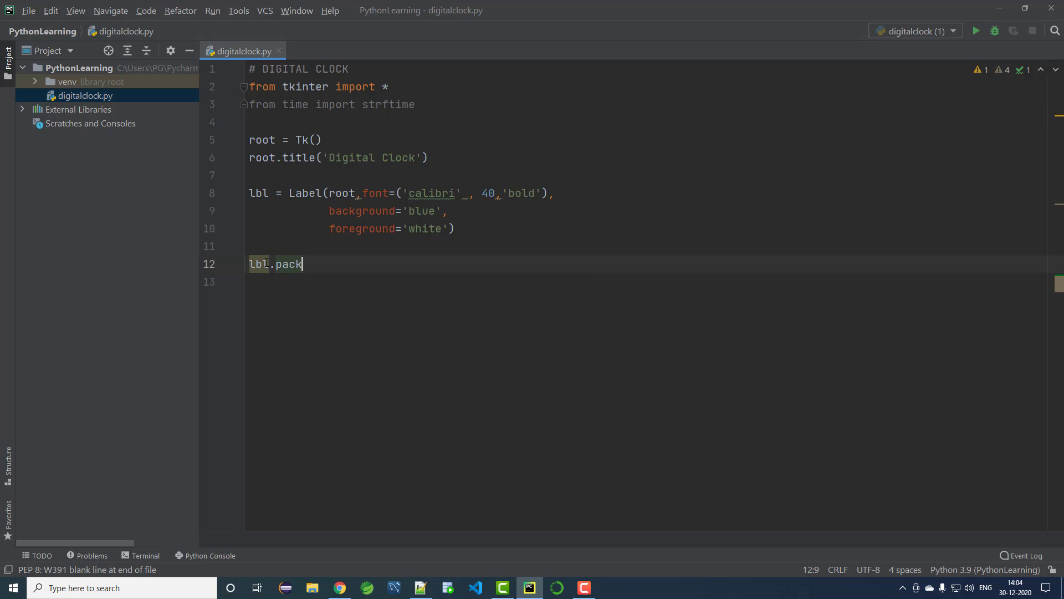
pyautogui.write('(')
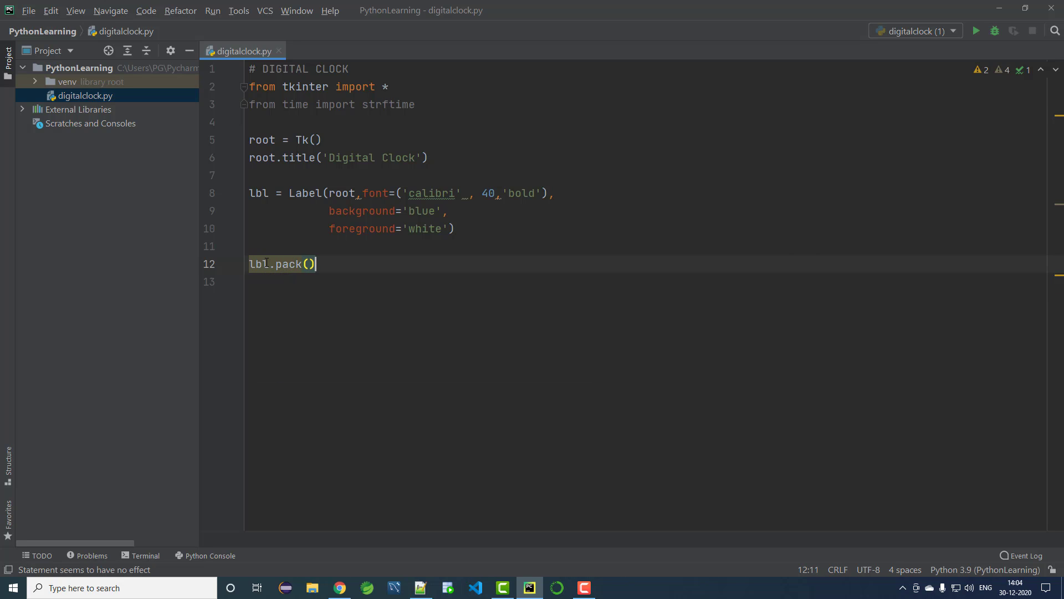
pyautogui.write('anch')
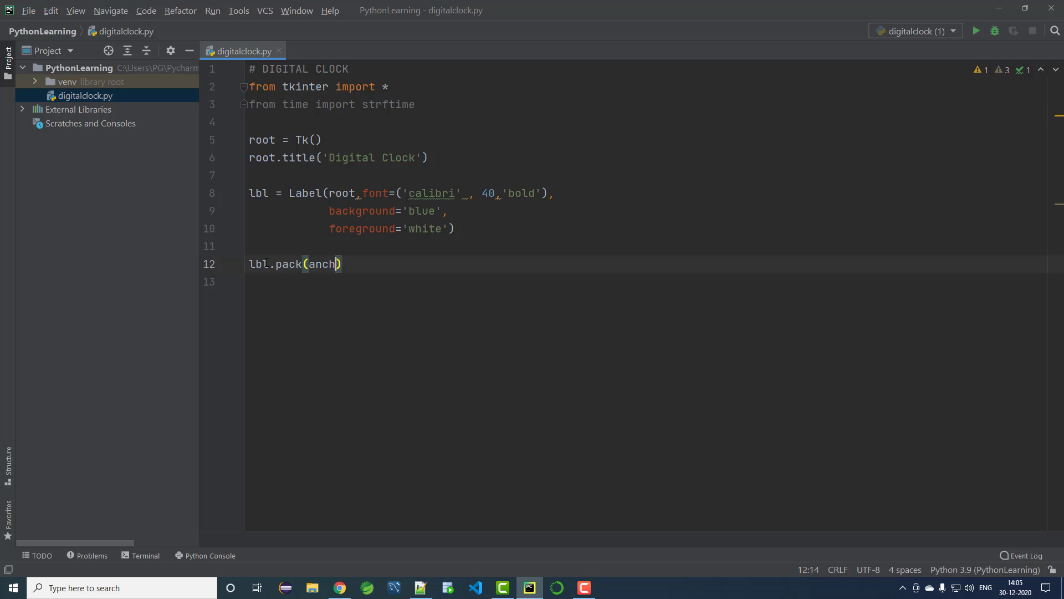
pyautogui.write("or='v")
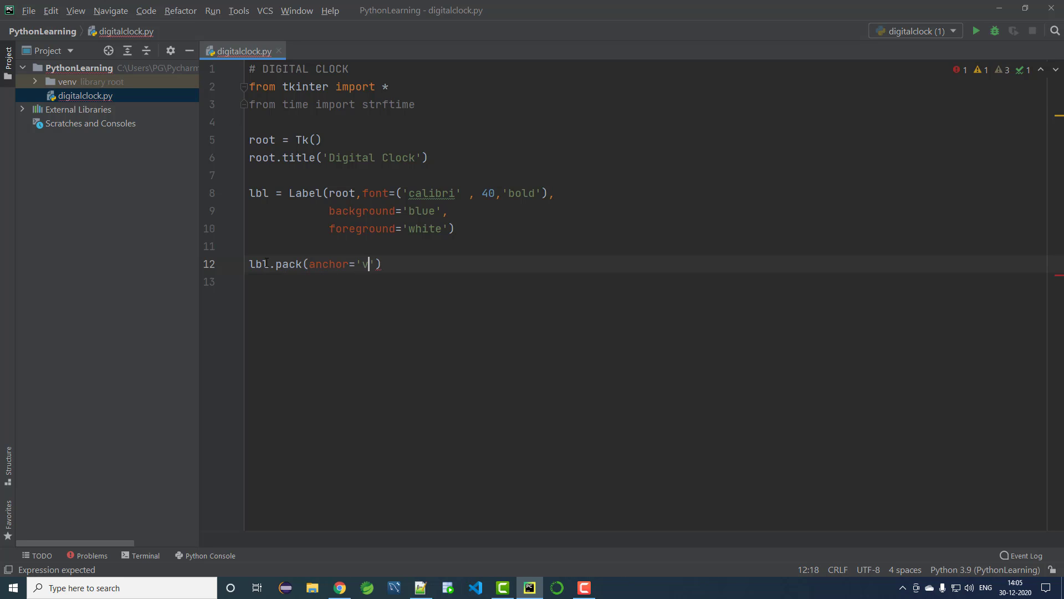
pyautogui.write('enter')
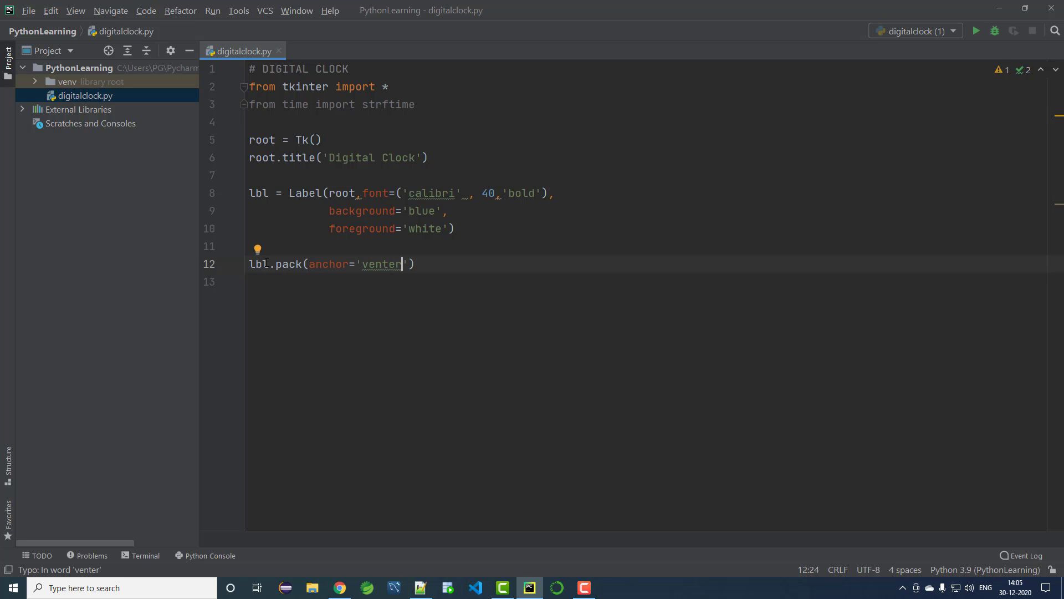
pyautogui.press('BackSpace')
pyautogui.press('BackSpace')
pyautogui.press('BackSpace')
pyautogui.press('BackSpace')
pyautogui.press('BackSpace')
pyautogui.press('BackSpace')
pyautogui.write('ce')
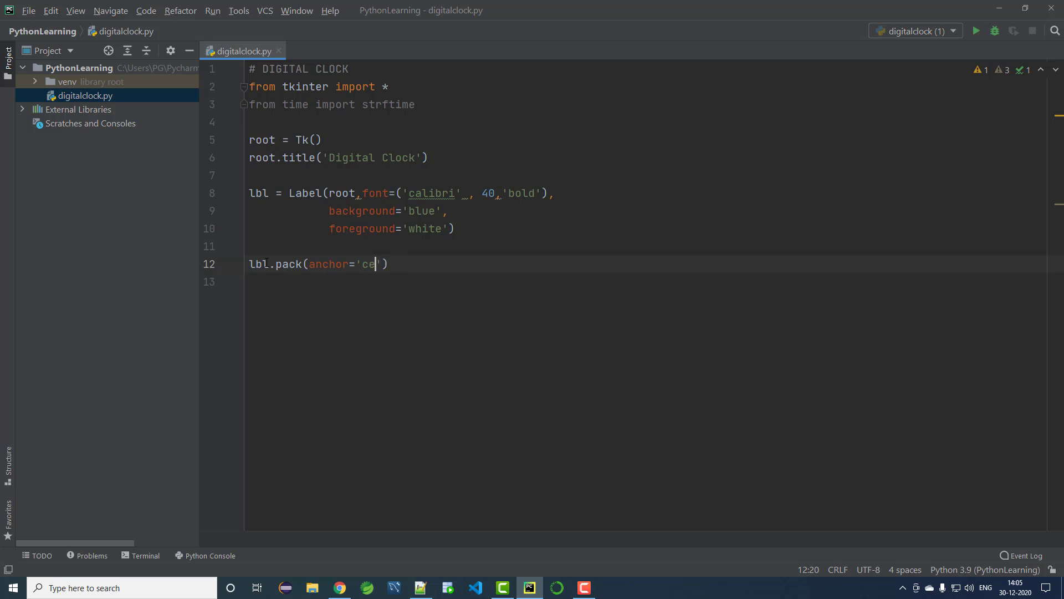
pyautogui.write('nter')
pyautogui.press('End')
pyautogui.press('Return')
# Step: Define a time() function whose first line formats the current time with strftime
pyautogui.click(263, 178)
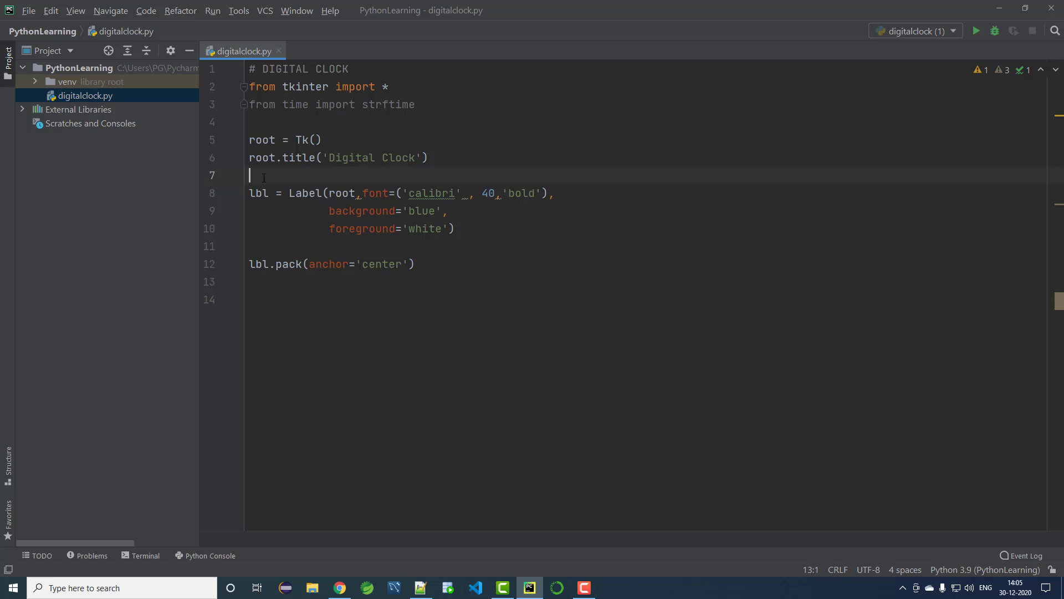
pyautogui.click(283, 248)
pyautogui.press('Return')
pyautogui.press('Return')
pyautogui.press('Up')
pyautogui.press('Up')
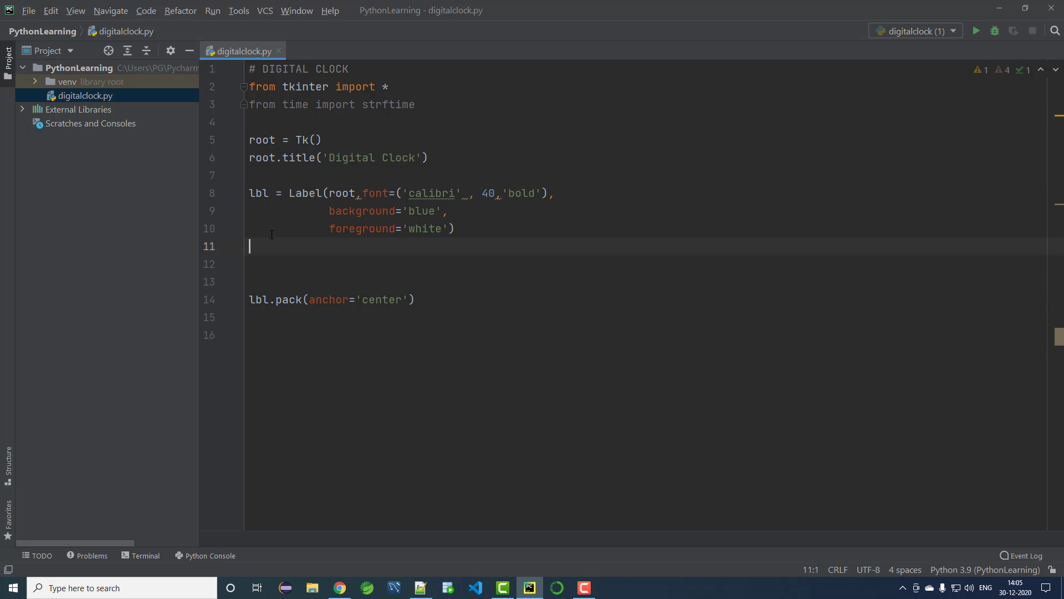
pyautogui.press('Return')
pyautogui.write('d')
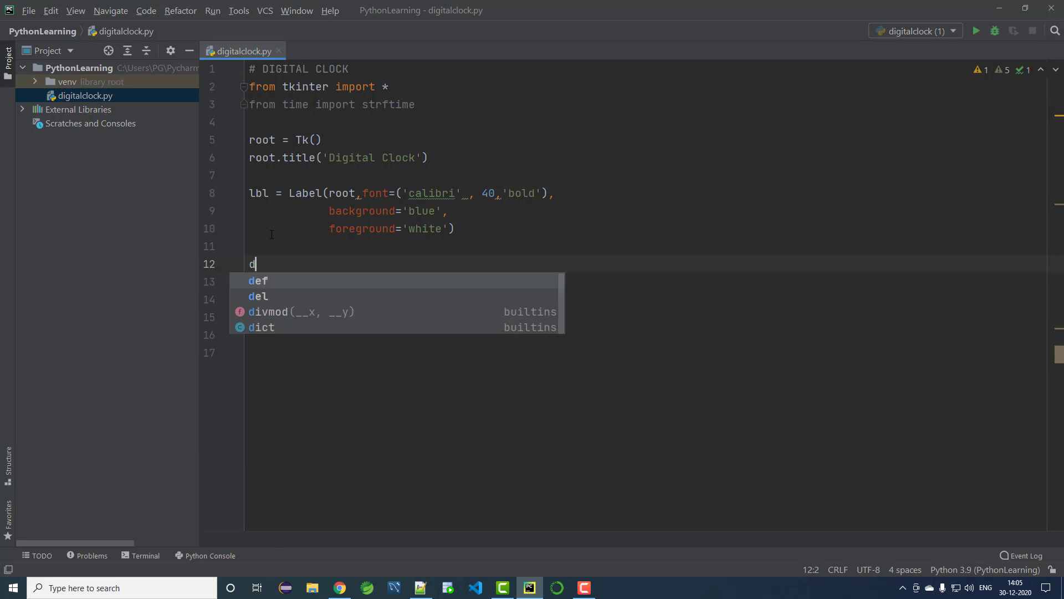
pyautogui.write('ef ')
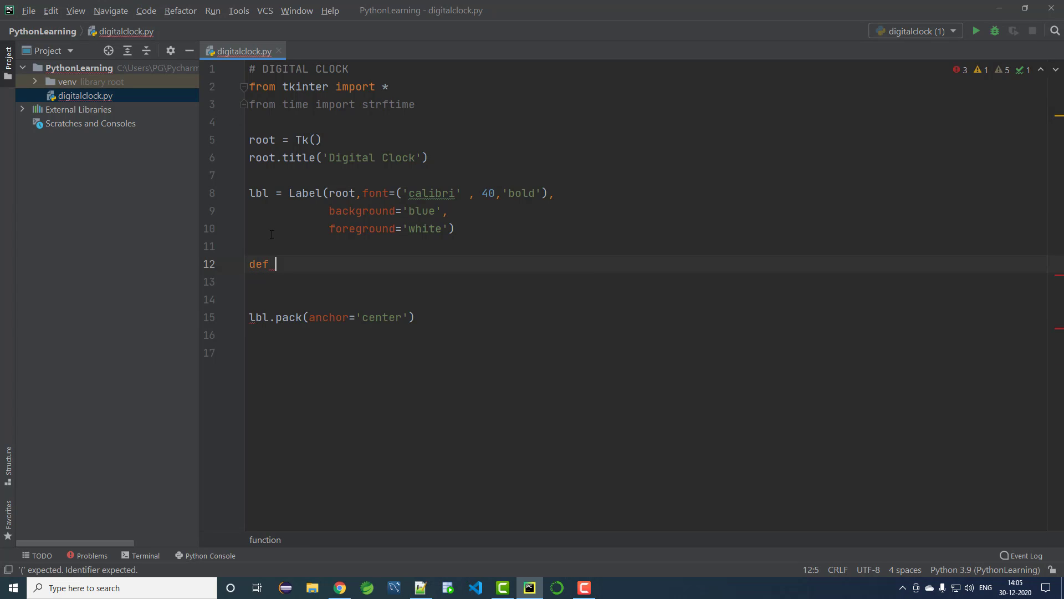
pyautogui.write('time(')
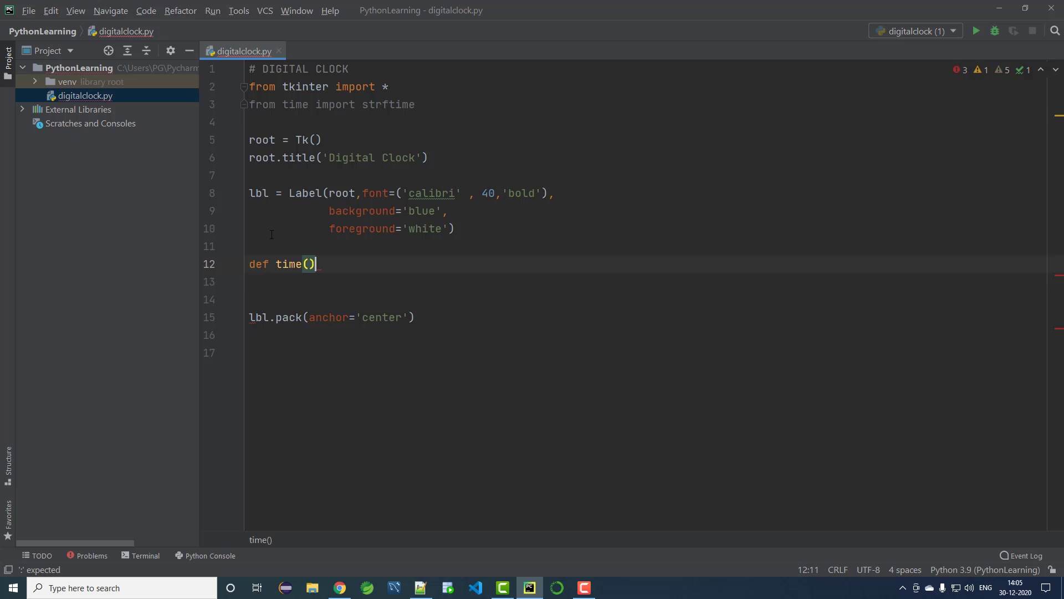
pyautogui.write('):')
pyautogui.press('Return')
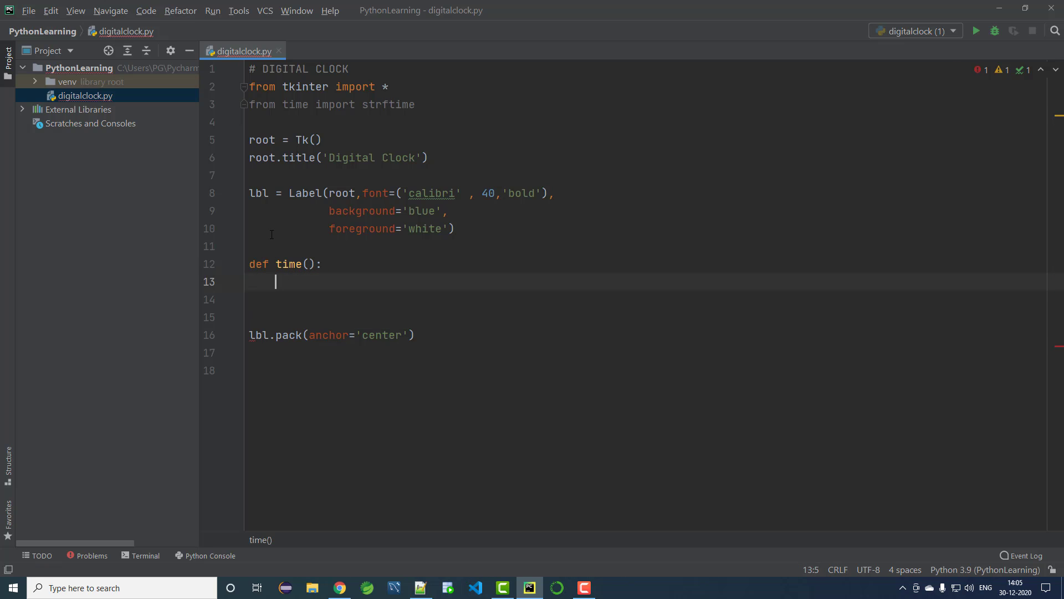
pyautogui.write('string = ')
pyautogui.write('st')
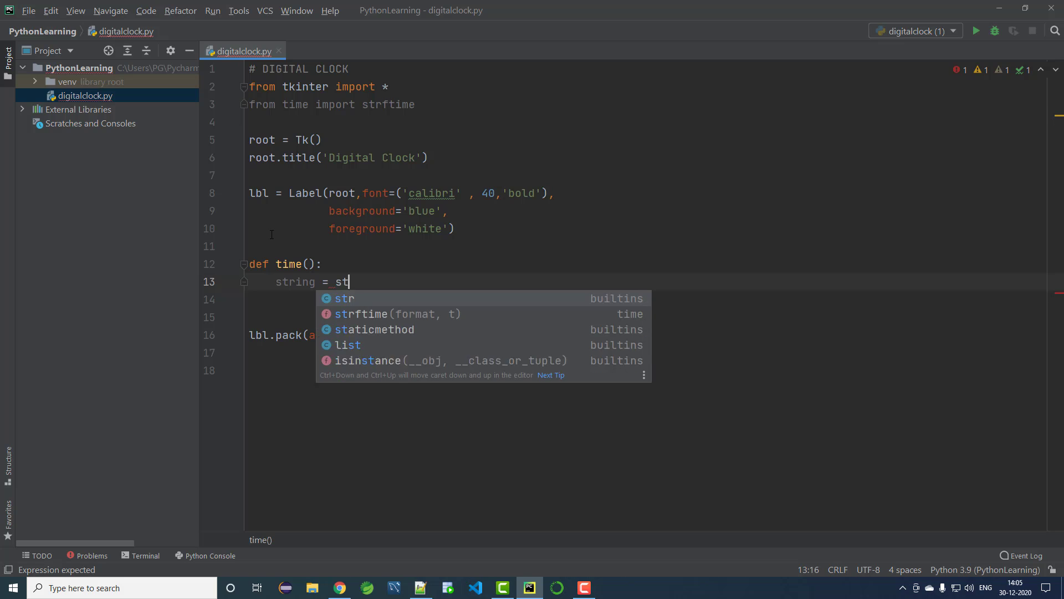
pyautogui.write('rfti')
pyautogui.press('Return')
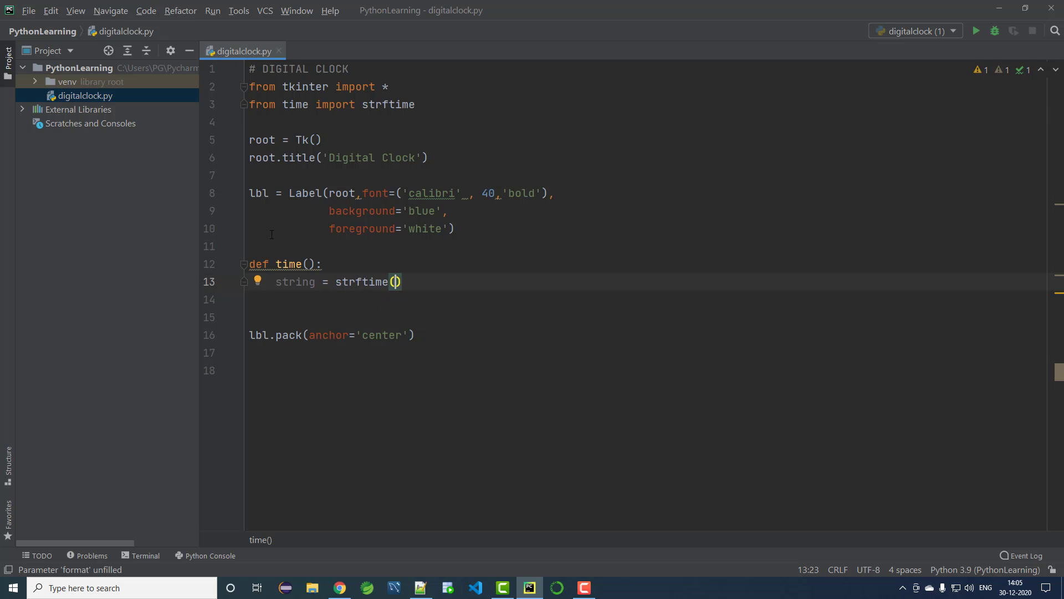
pyautogui.write("'")
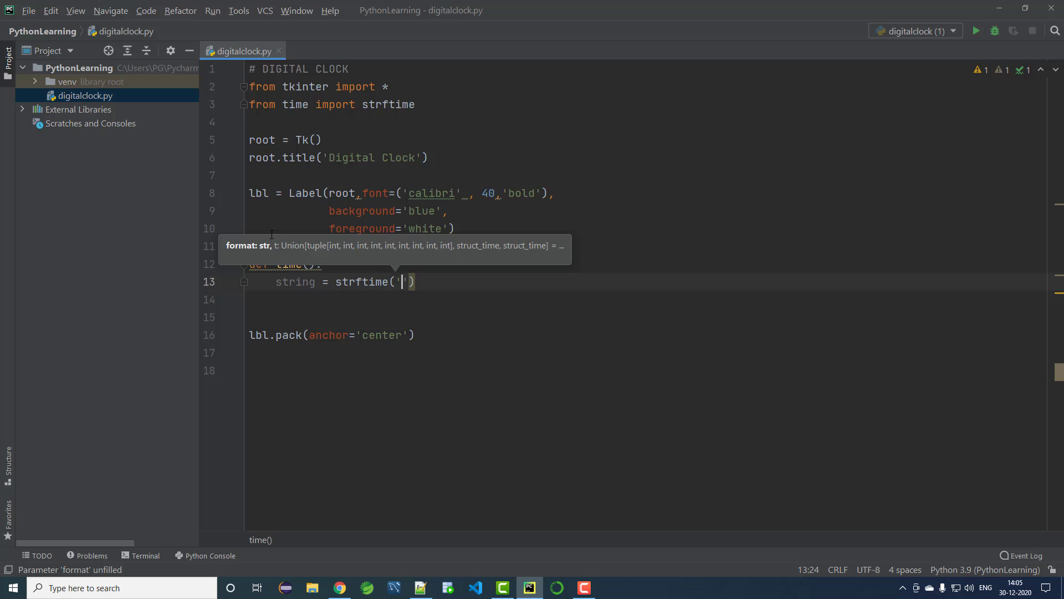
pyautogui.write('%')
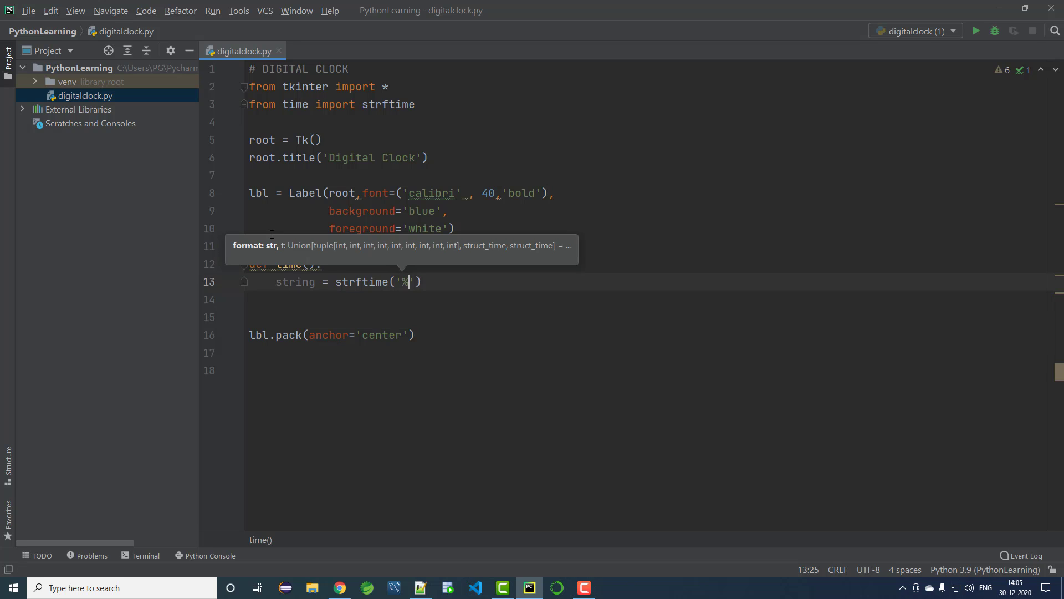
pyautogui.write('H:')
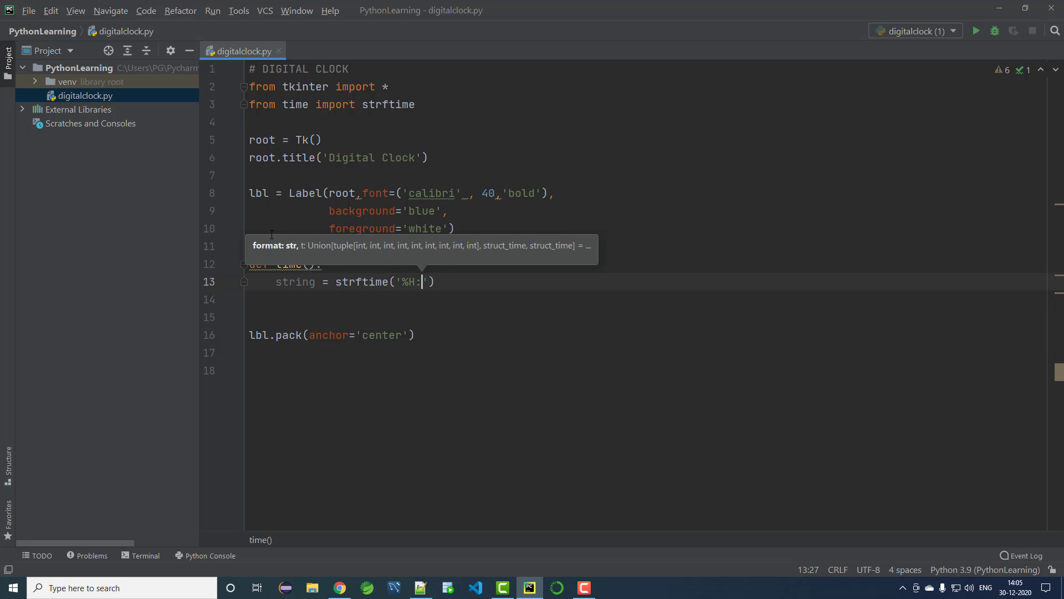
pyautogui.write('%M')
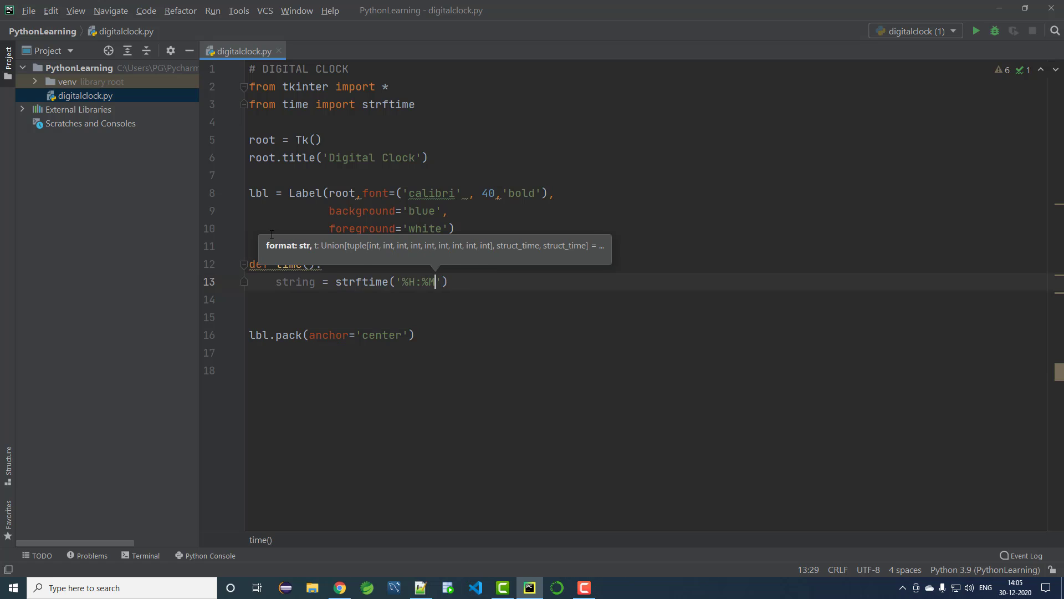
pyautogui.write(':%')
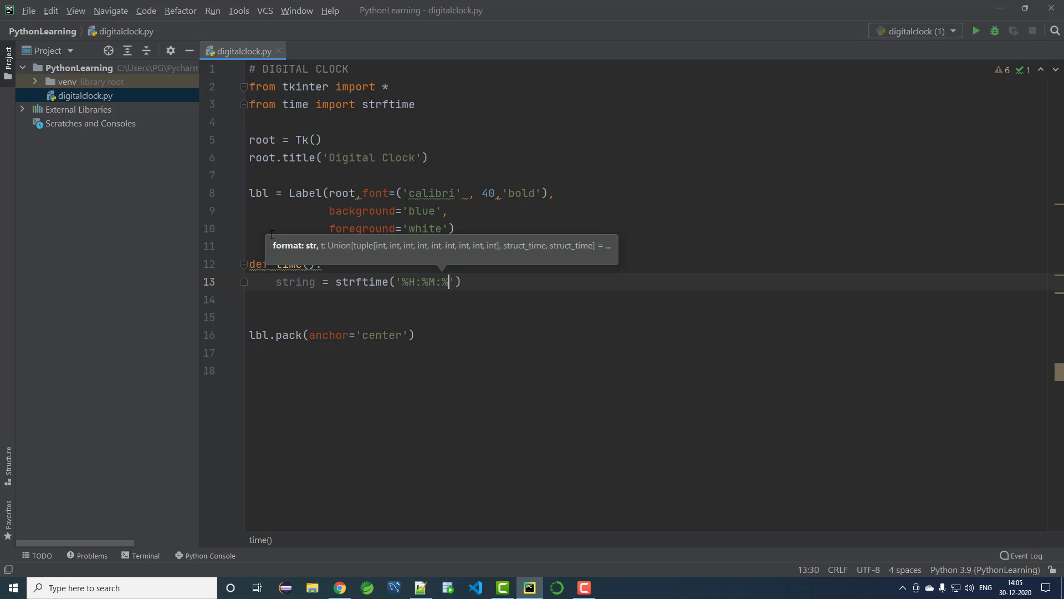
pyautogui.write('S')
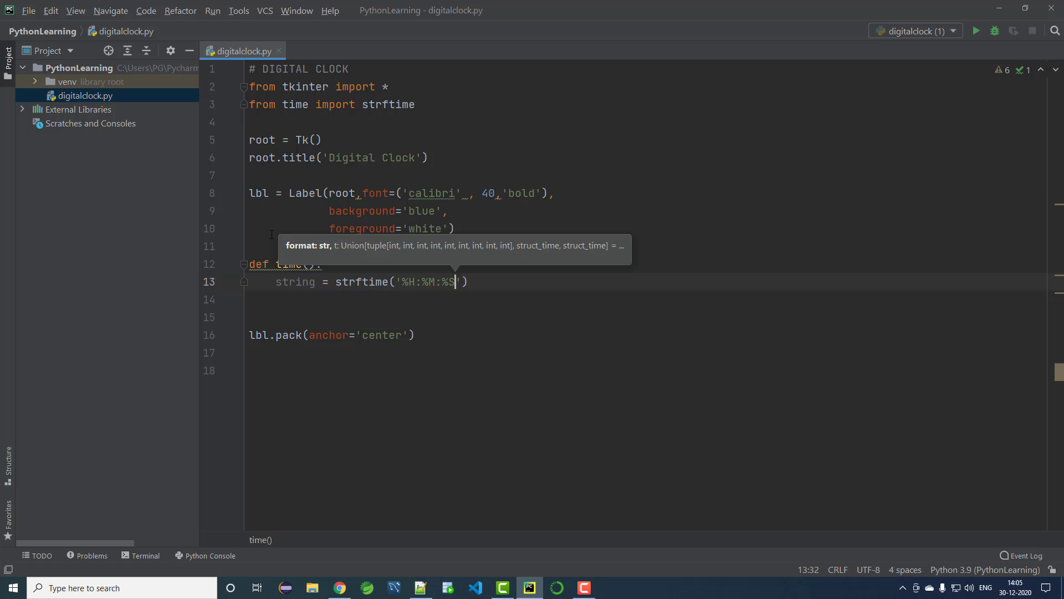
pyautogui.write(' %p')
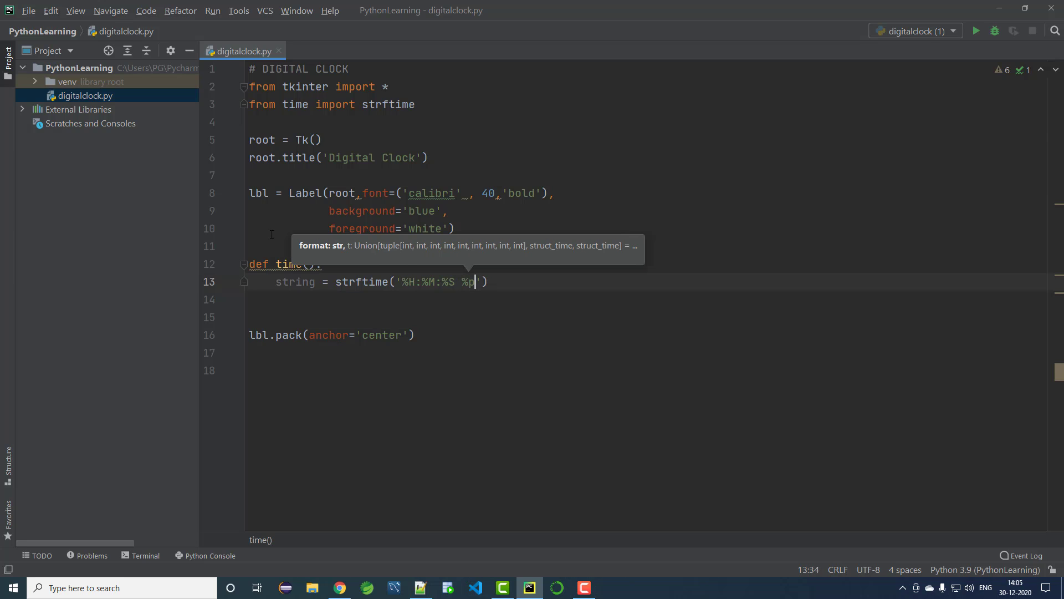
pyautogui.press('End')
pyautogui.press('Return')
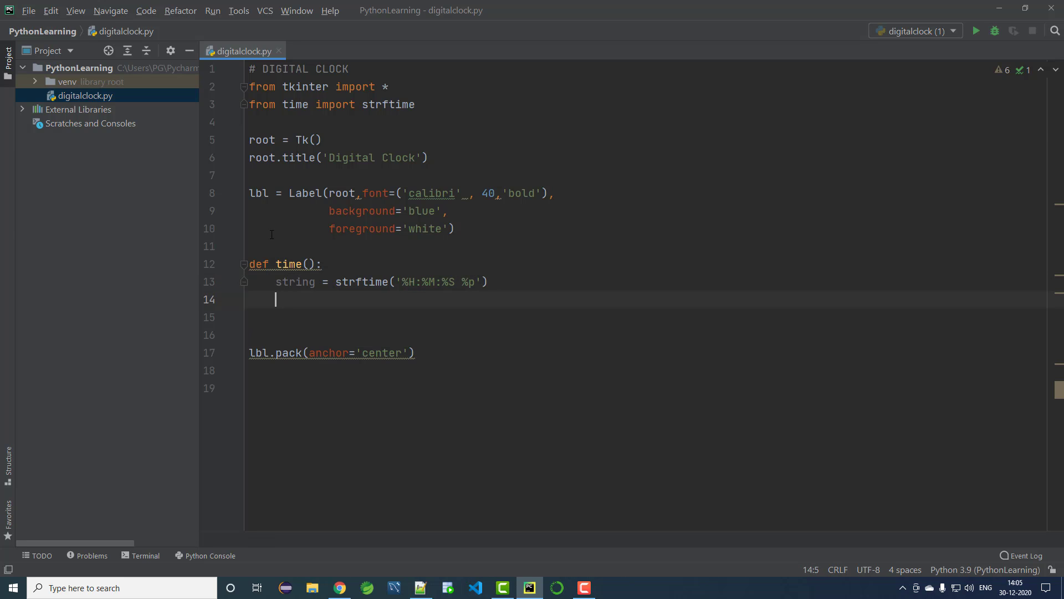
pyautogui.write('lbl')
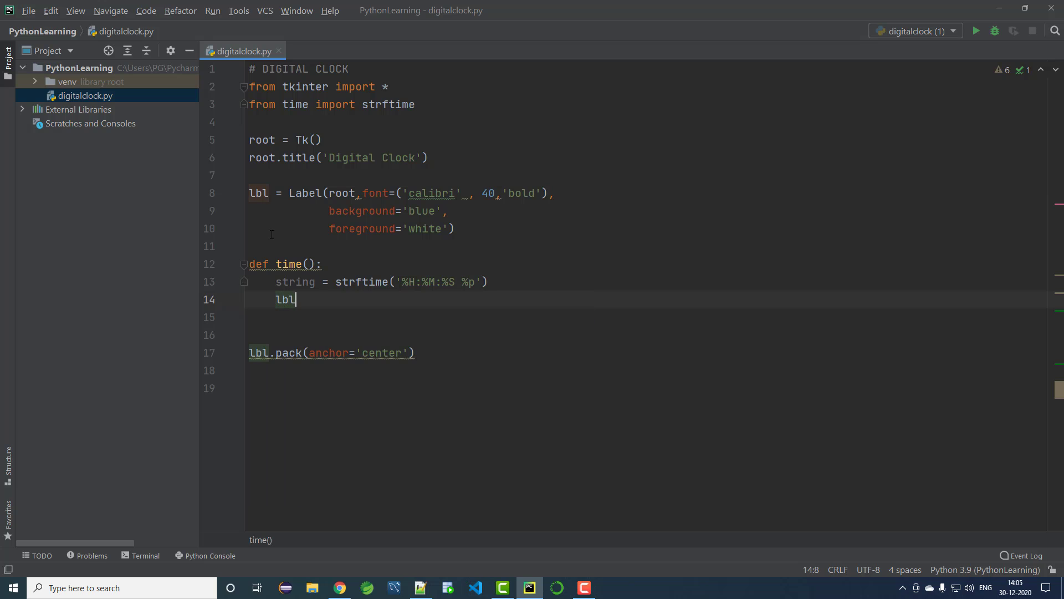
pyautogui.write('.')
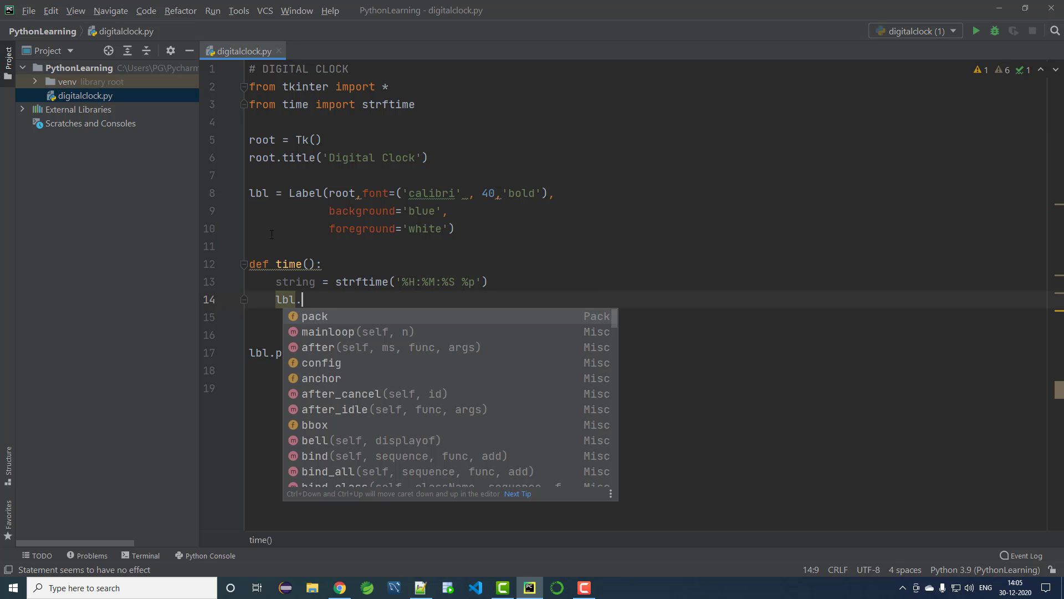
pyautogui.write('config')
# Step: Set the label text to the formatted time with lbl.config
pyautogui.press('Escape')
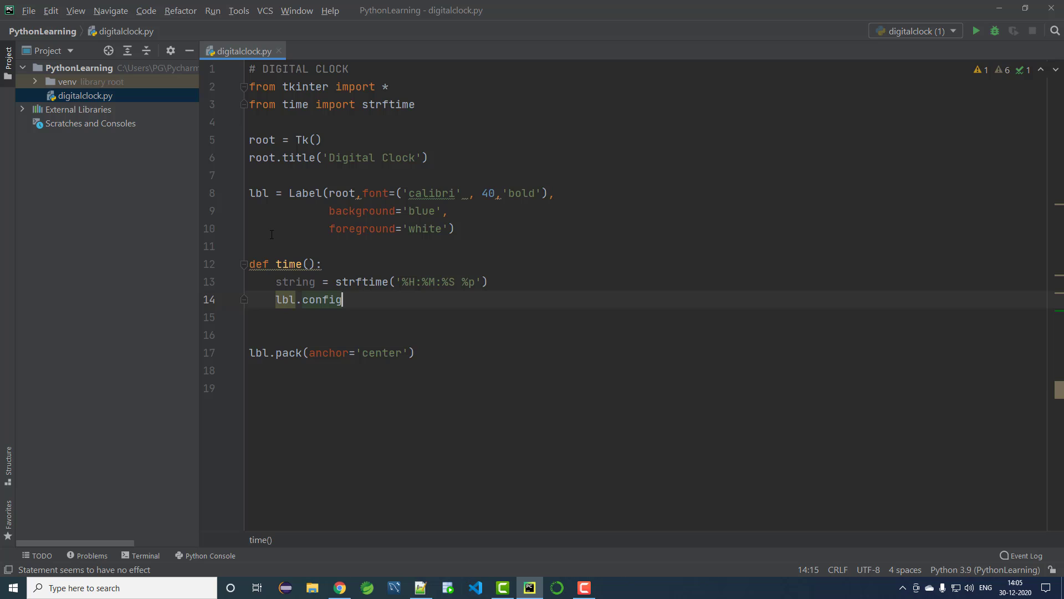
pyautogui.write('(')
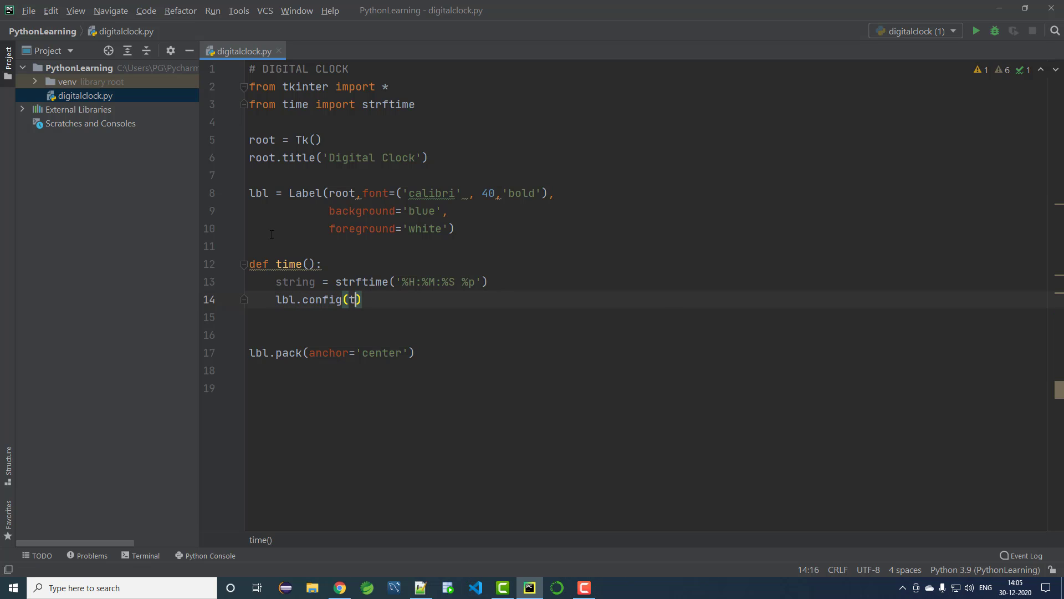
pyautogui.write('text=')
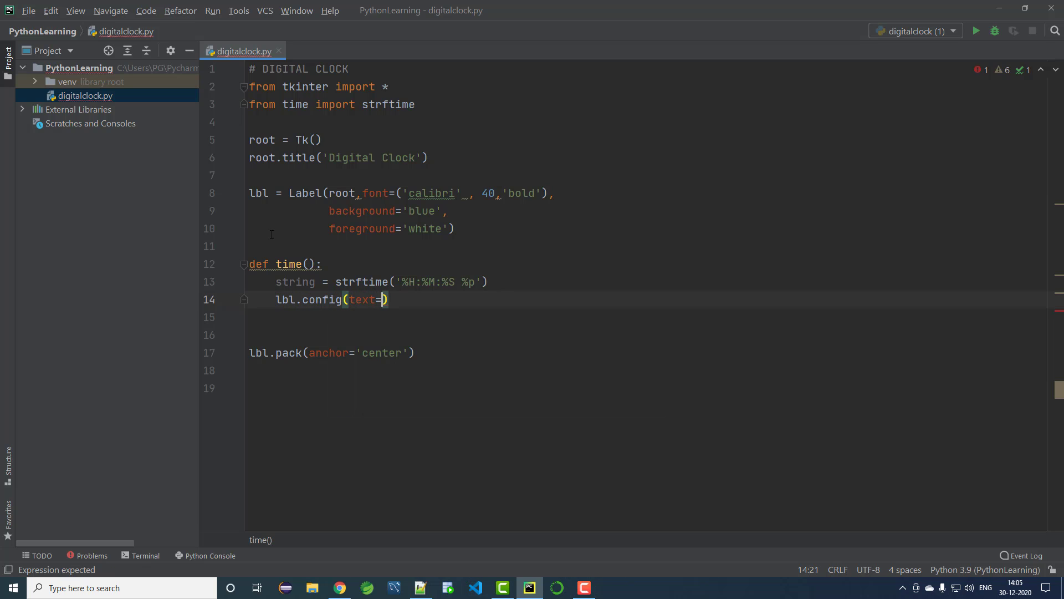
pyautogui.write('str')
pyautogui.press('Escape')
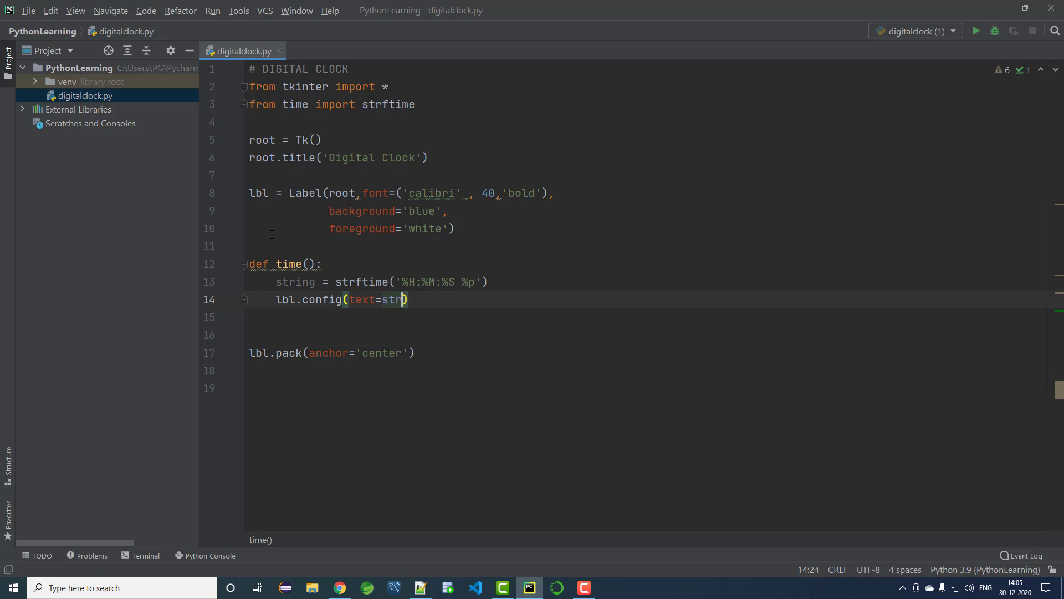
pyautogui.hotkey('ctrl', 'space')
pyautogui.press('Return')
pyautogui.press('End')
pyautogui.press('Return')
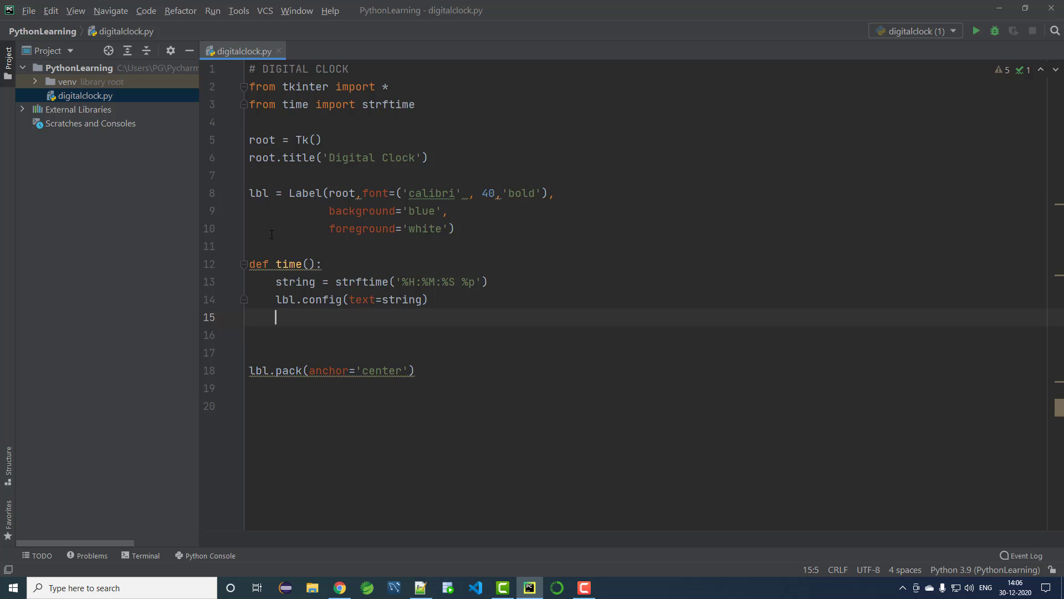
pyautogui.write('lbl')
# Step: Add lbl.after(1000, time) to reschedule the function every second
pyautogui.press('Escape')
pyautogui.press('BackSpace')
pyautogui.press('BackSpace')
pyautogui.write('bl.')
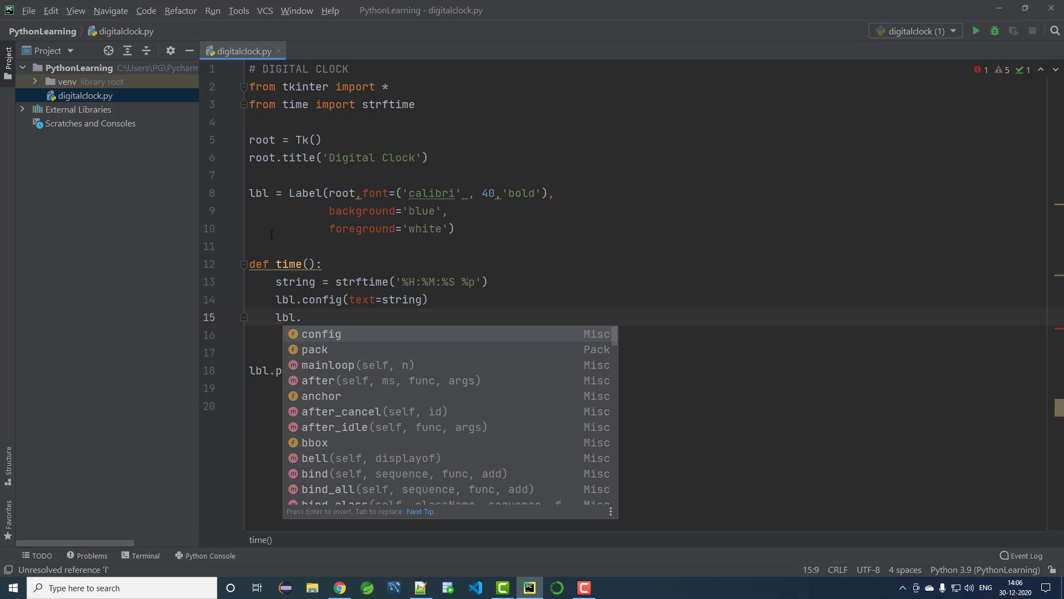
pyautogui.write('after')
pyautogui.press('Return')
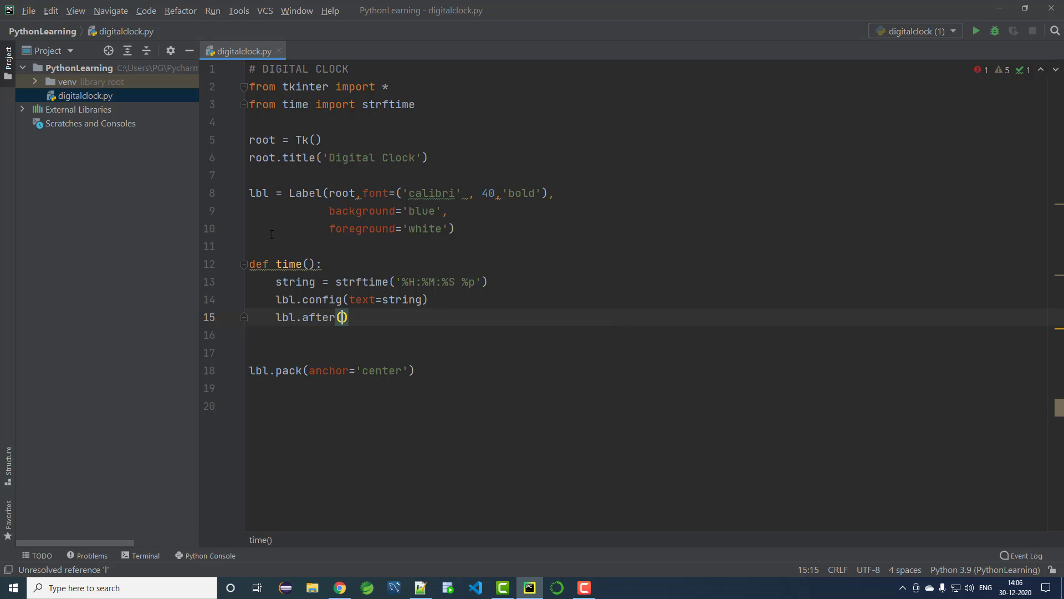
pyautogui.write('1000')
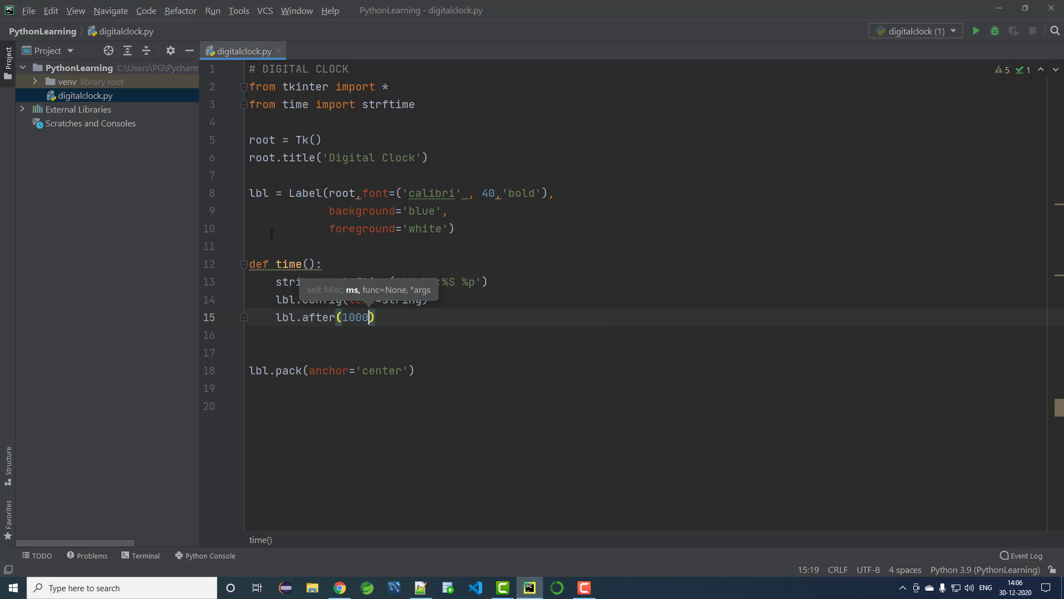
pyautogui.write(',')
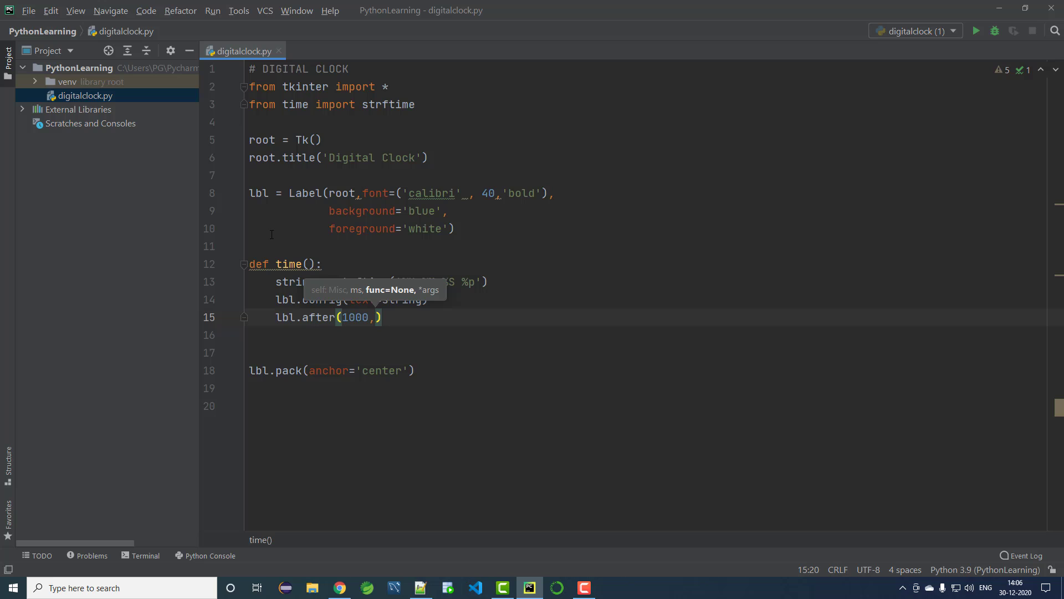
pyautogui.write('rime')
pyautogui.press('BackSpace')
pyautogui.press('BackSpace')
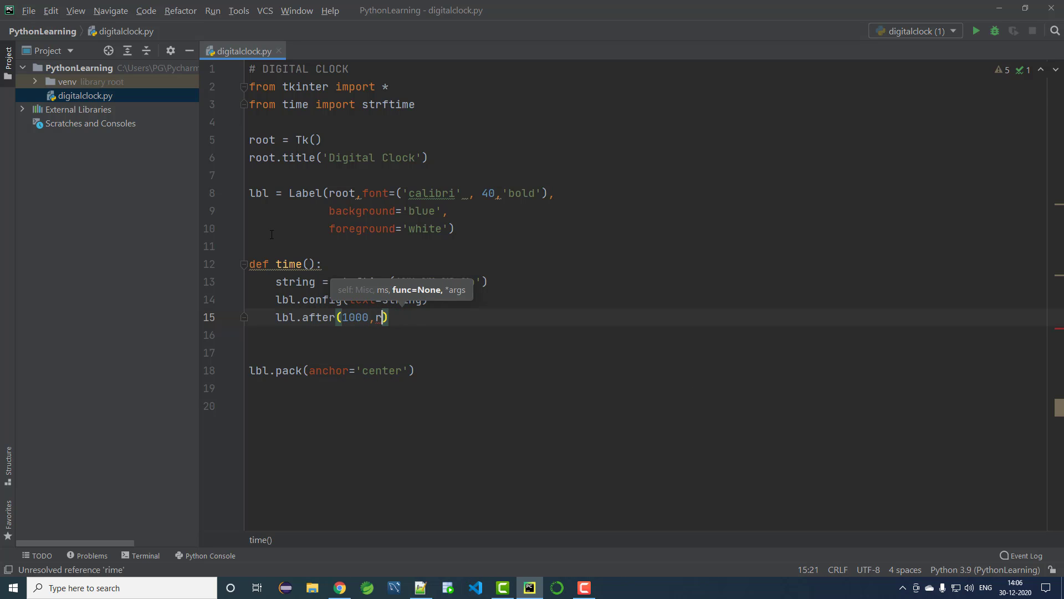
pyautogui.press('BackSpace')
pyautogui.press('BackSpace')
pyautogui.write('time')
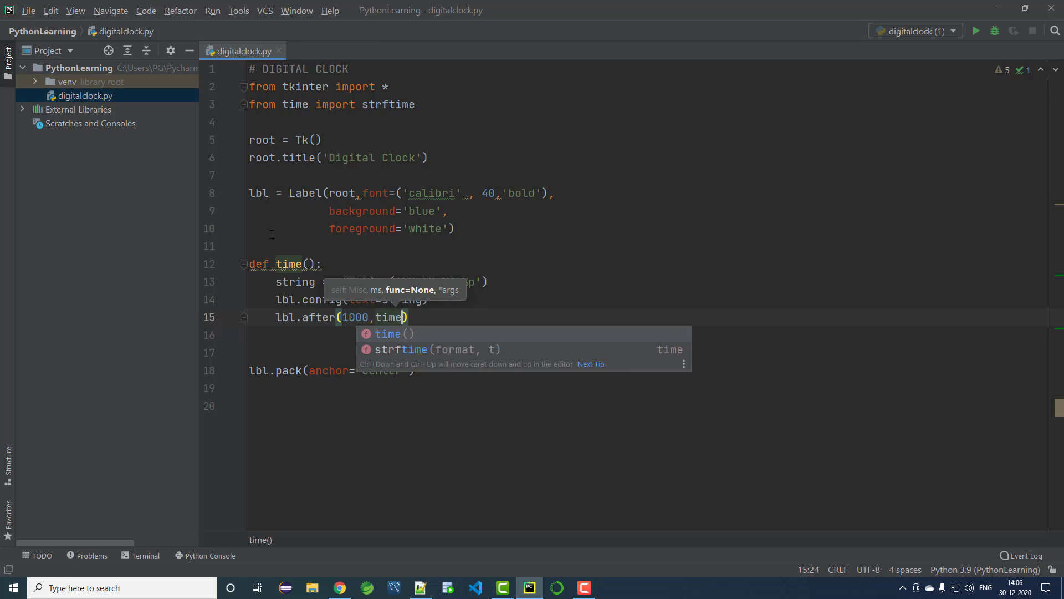
pyautogui.write(')')
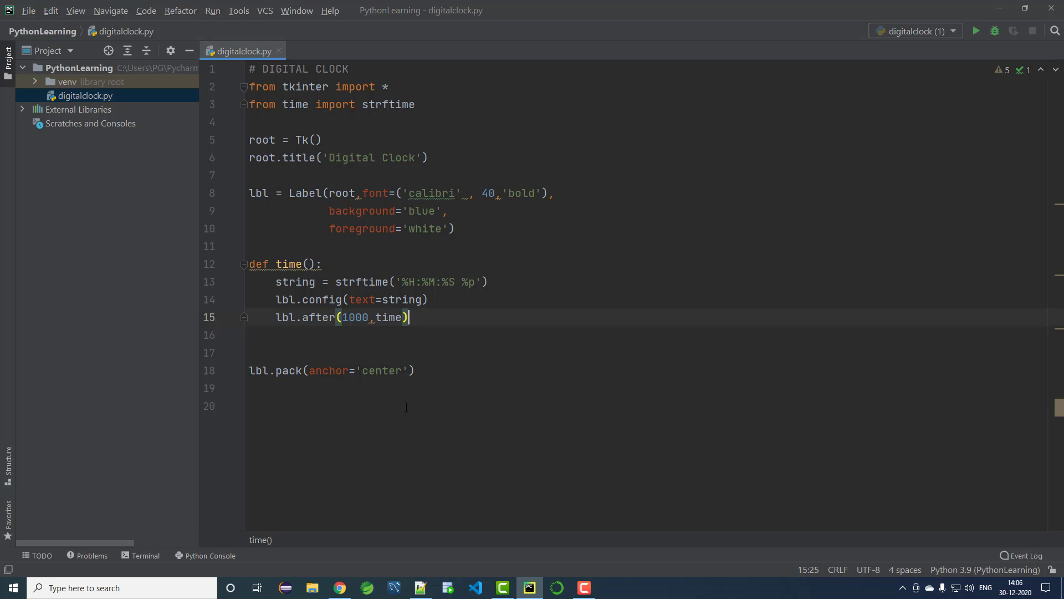
# Step: Reformat the file to PEP 8 and add a time() call at the bottom
pyautogui.click(406, 407)
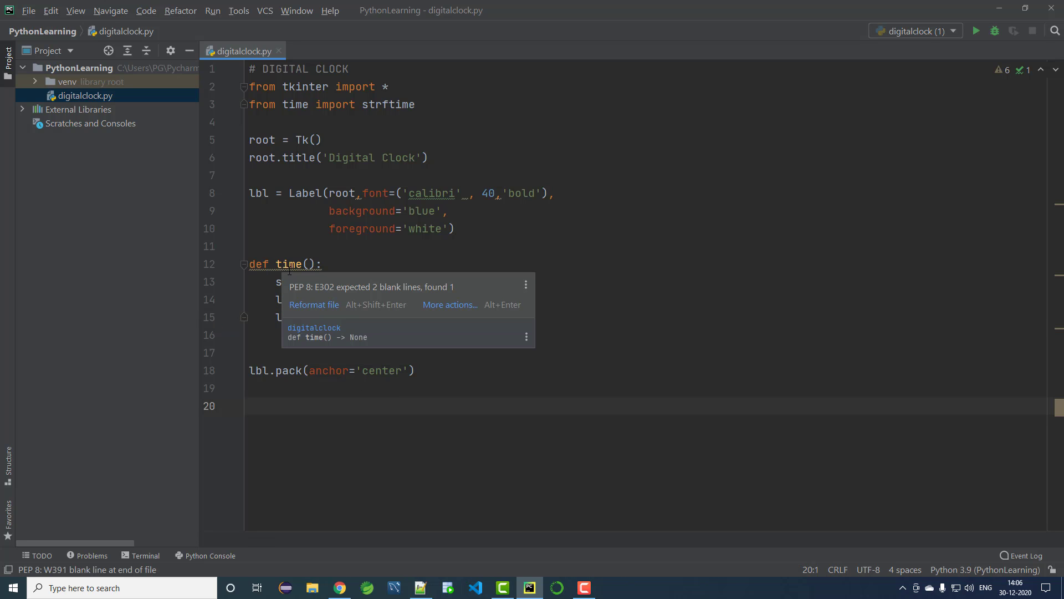
pyautogui.click(309, 309)
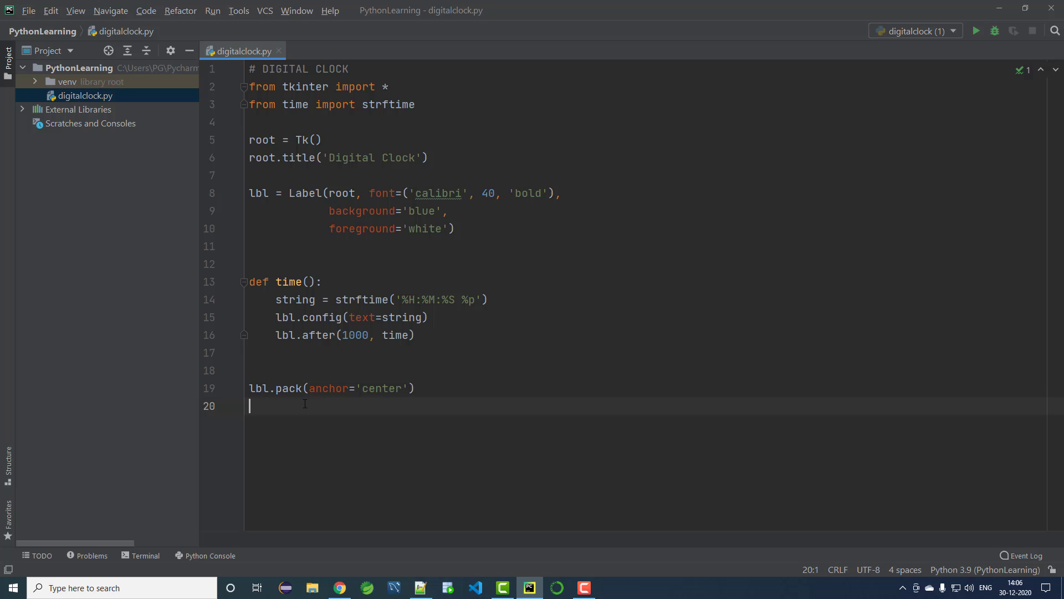
pyautogui.write('time')
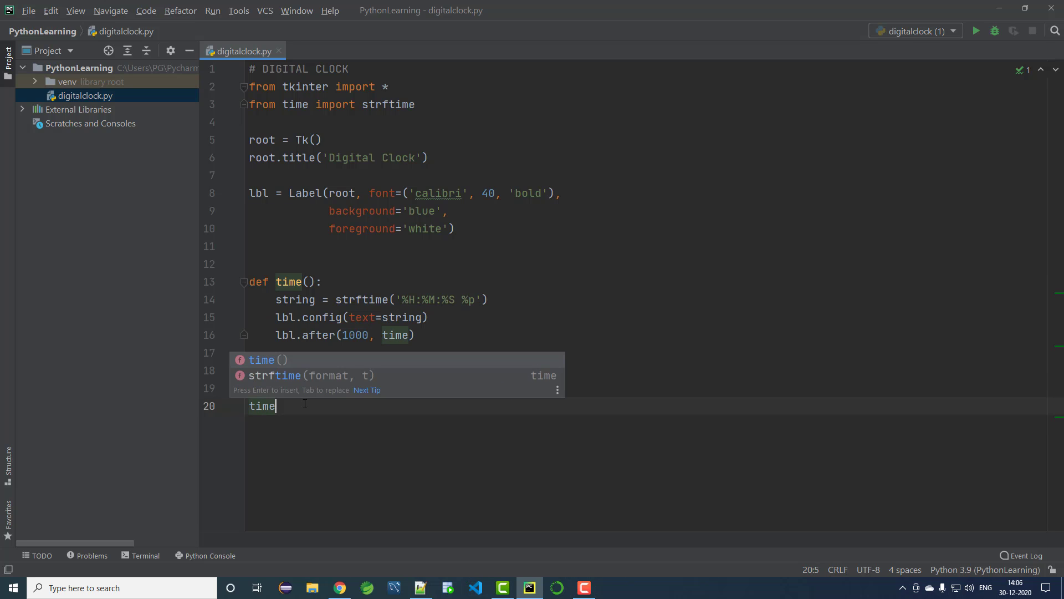
pyautogui.press('Return')
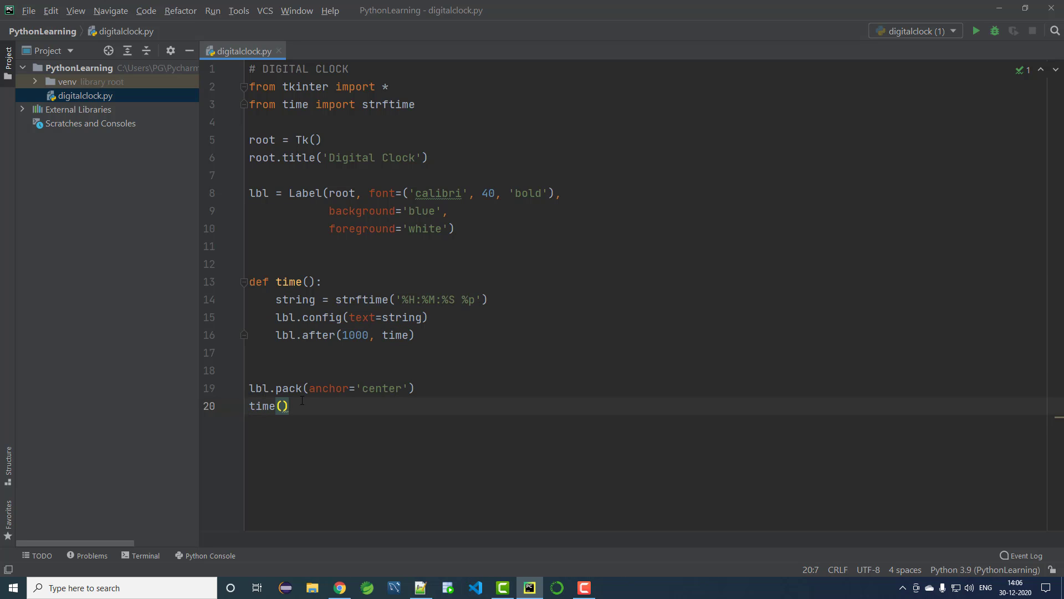
pyautogui.press('Return')
pyautogui.press('Return')
pyautogui.write('m')
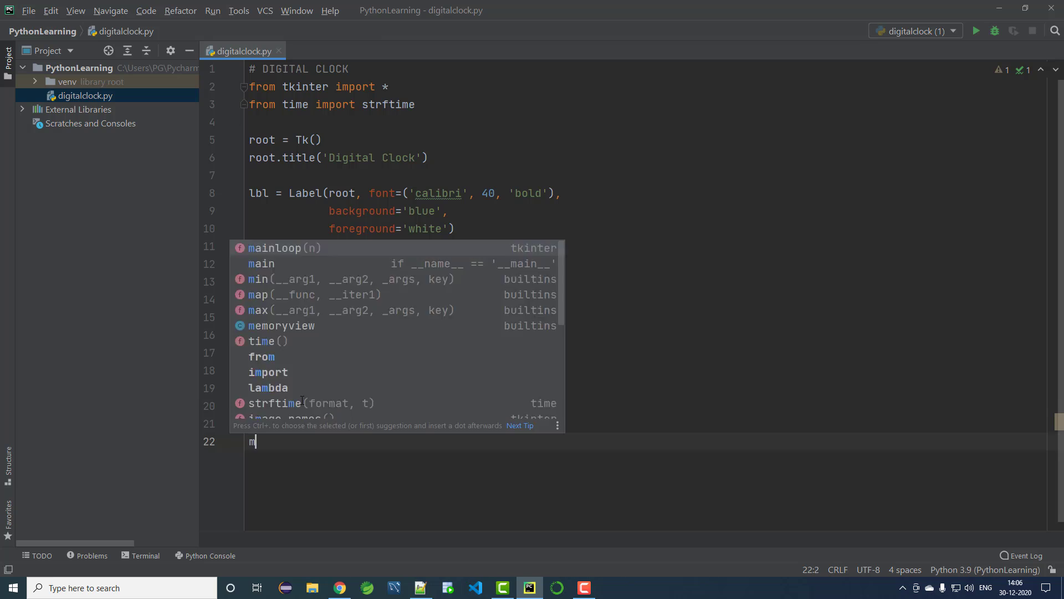
pyautogui.write('ainl')
# Step: Add mainloop() to end the script
pyautogui.press('Return')
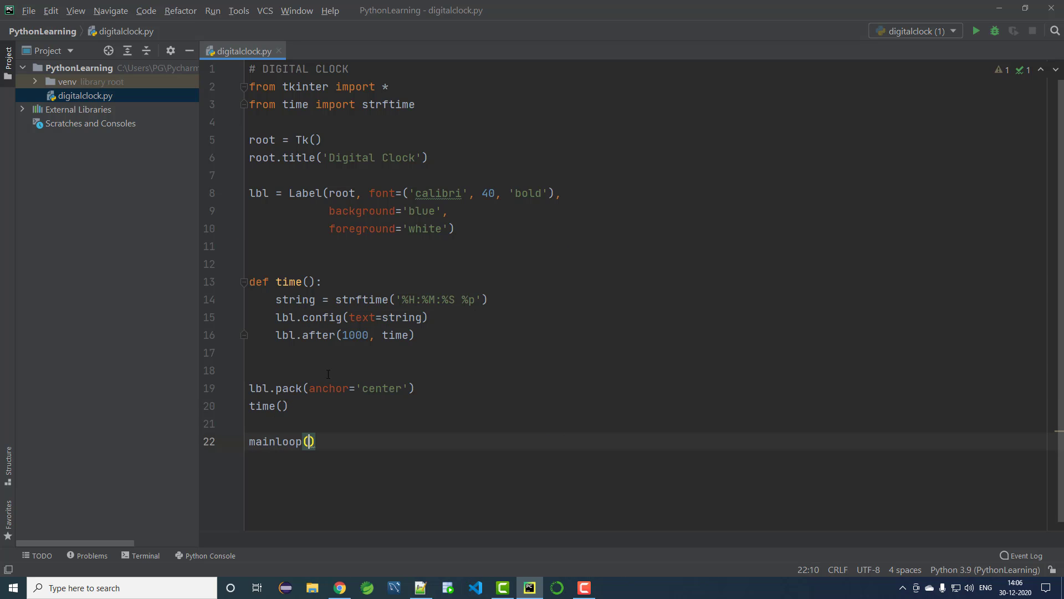
pyautogui.click(356, 381)
pyautogui.click(325, 371)
pyautogui.press('Up')
pyautogui.press('Up')
pyautogui.press('Up')
# Step: Run 'digitalclock (1)' and move the ticking clock window to the middle
pyautogui.rightClick(317, 262)
pyautogui.click(366, 424)
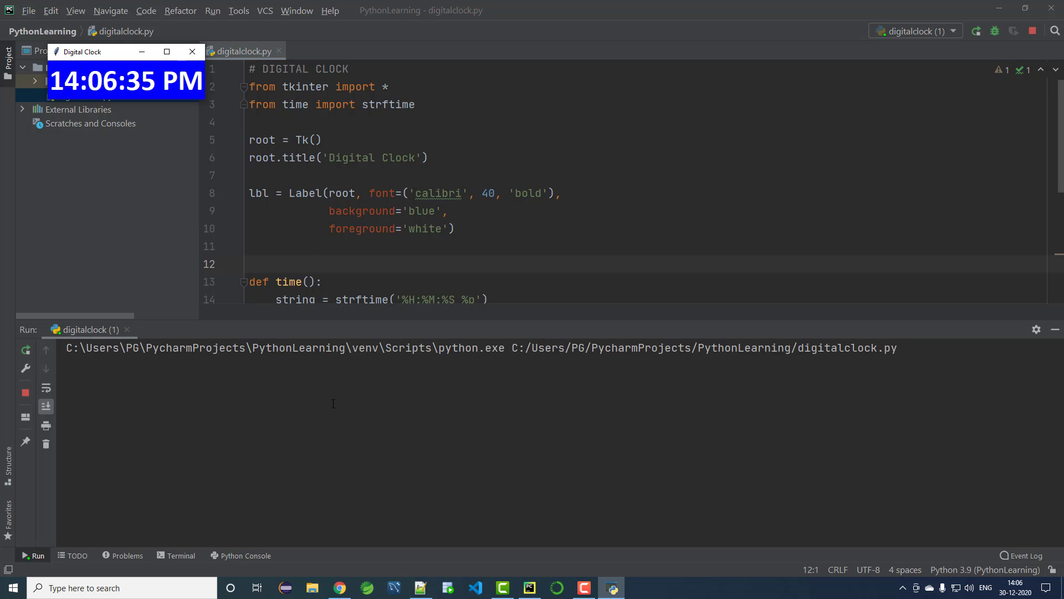
pyautogui.moveTo(116, 52); pyautogui.dragTo(600, 158)
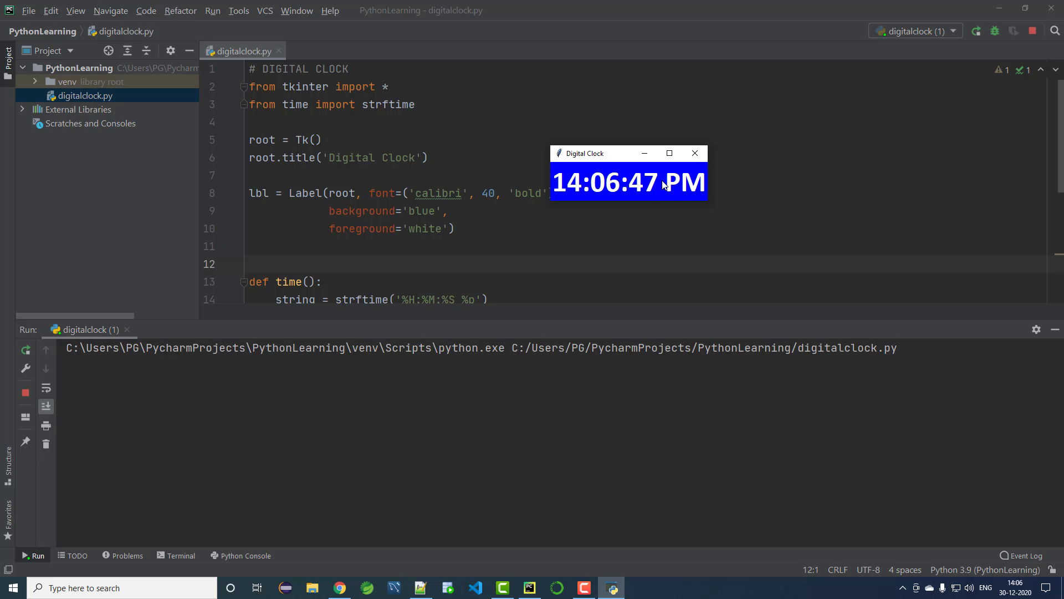
pyautogui.hotkey('alt', 'Tab')
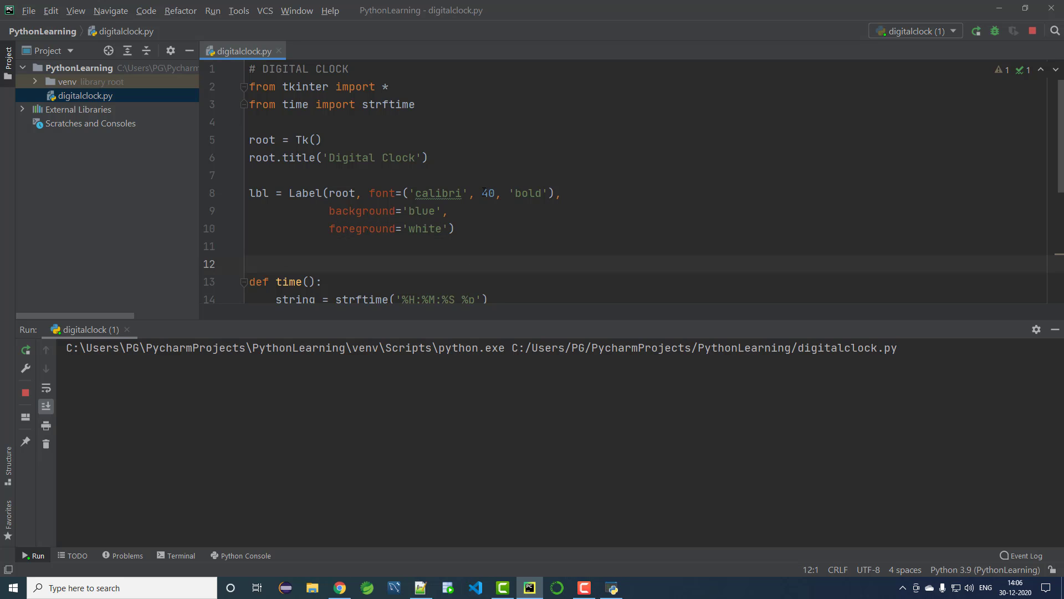
# Step: Change the label font size to 60 and rerun the clock script
pyautogui.moveTo(483, 192); pyautogui.dragTo(488, 193)
pyautogui.write('6')
pyautogui.hotkey('shift', 'F10')
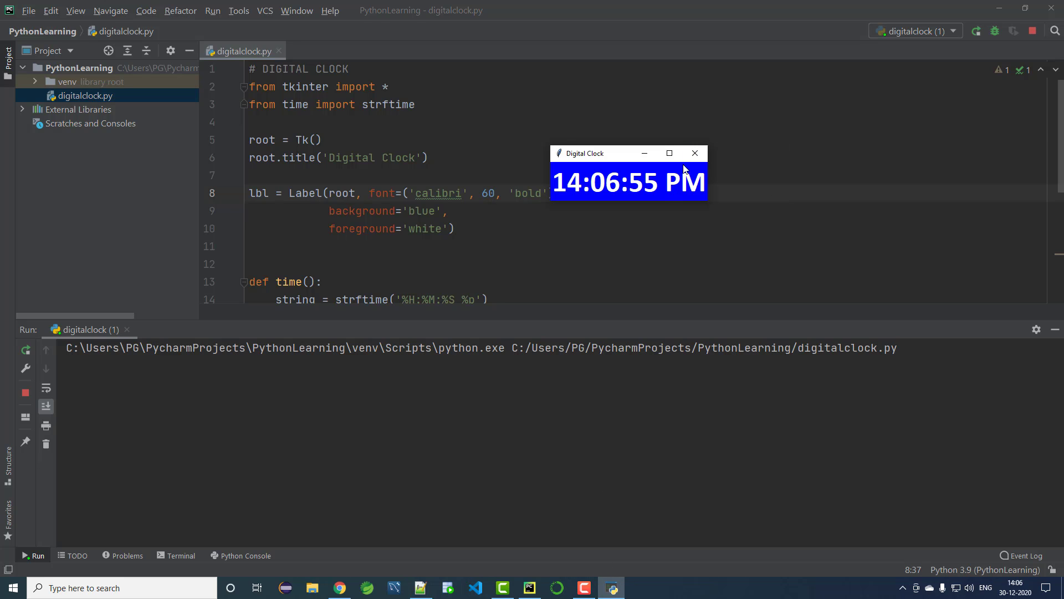
pyautogui.click(696, 153)
pyautogui.rightClick(427, 270)
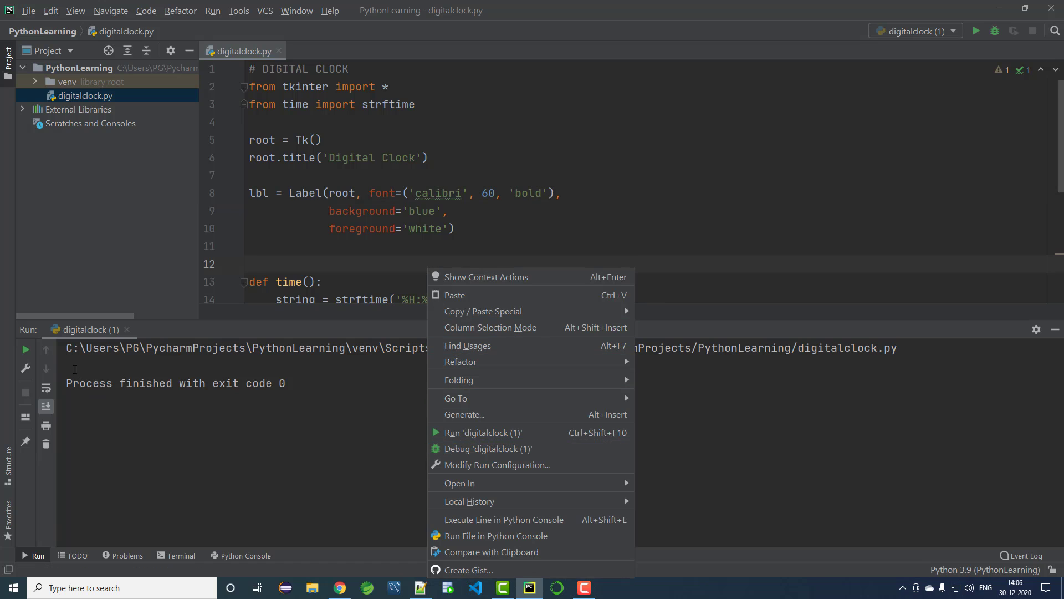
pyautogui.click(25, 350)
pyautogui.moveTo(160, 84); pyautogui.dragTo(441, 126)
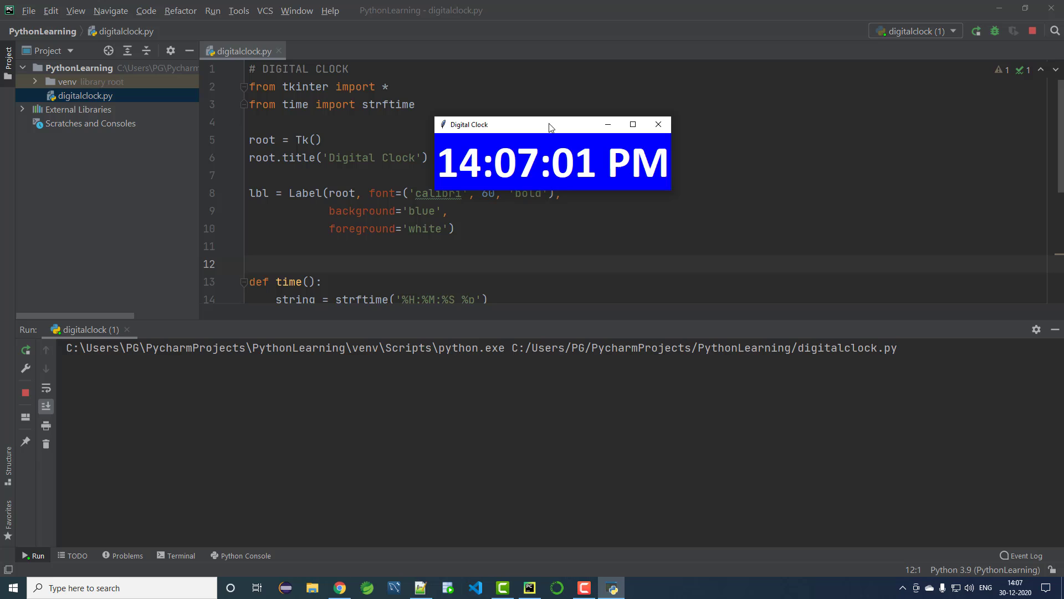
# Step: Change the label background on line 9 from blue to purple
pyautogui.moveTo(578, 125); pyautogui.dragTo(658, 125)
pyautogui.click(686, 123)
pyautogui.doubleClick(418, 211)
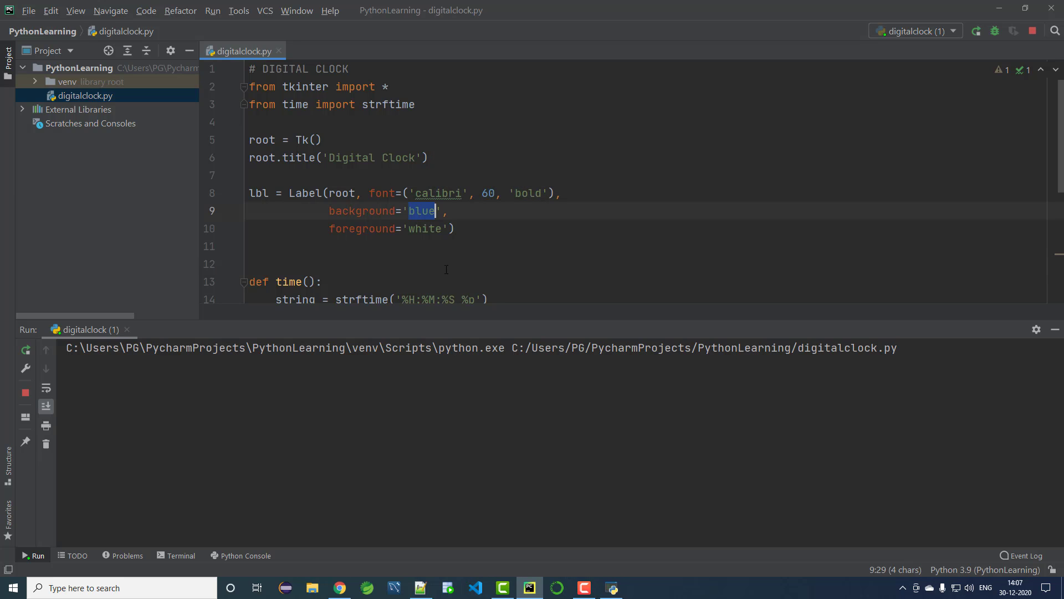
pyautogui.write('purp')
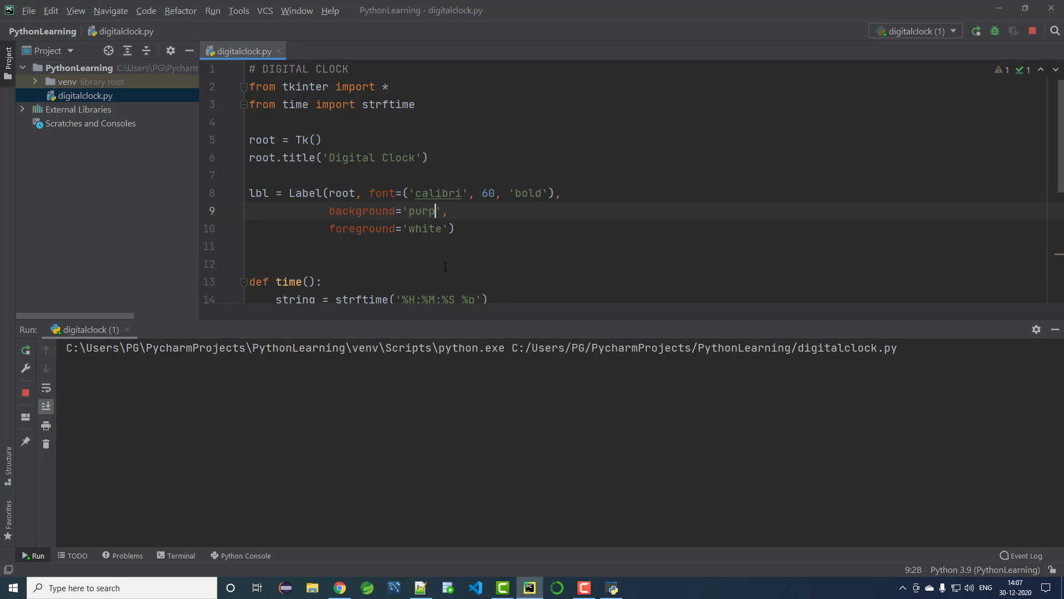
pyautogui.write('le')
pyautogui.click(453, 279)
# Step: Rerun the purple clock and shrink the Run console
pyautogui.click(734, 120)
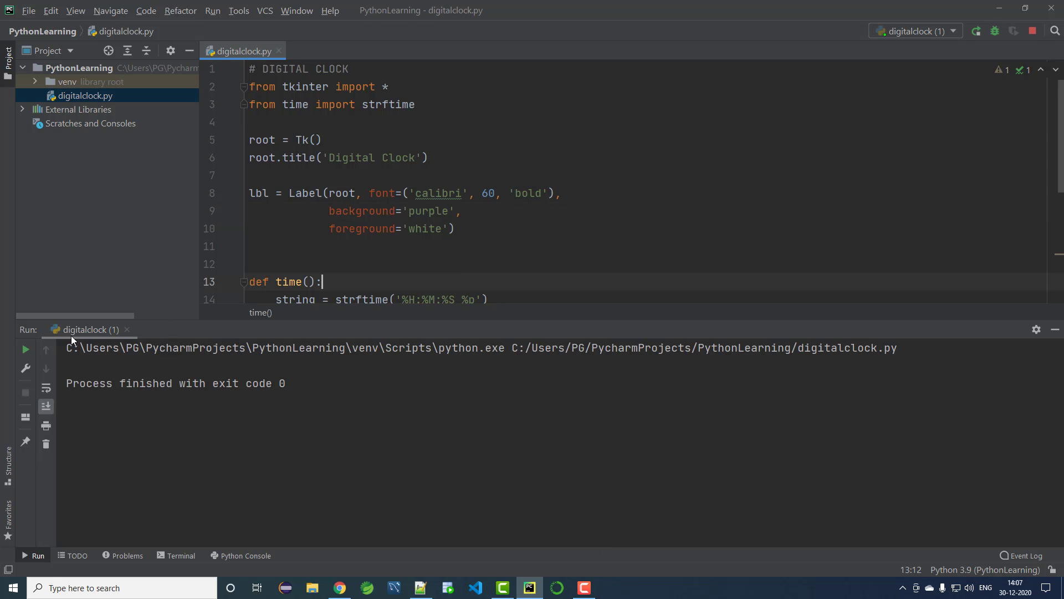
pyautogui.click(26, 347)
pyautogui.moveTo(206, 116); pyautogui.dragTo(658, 110)
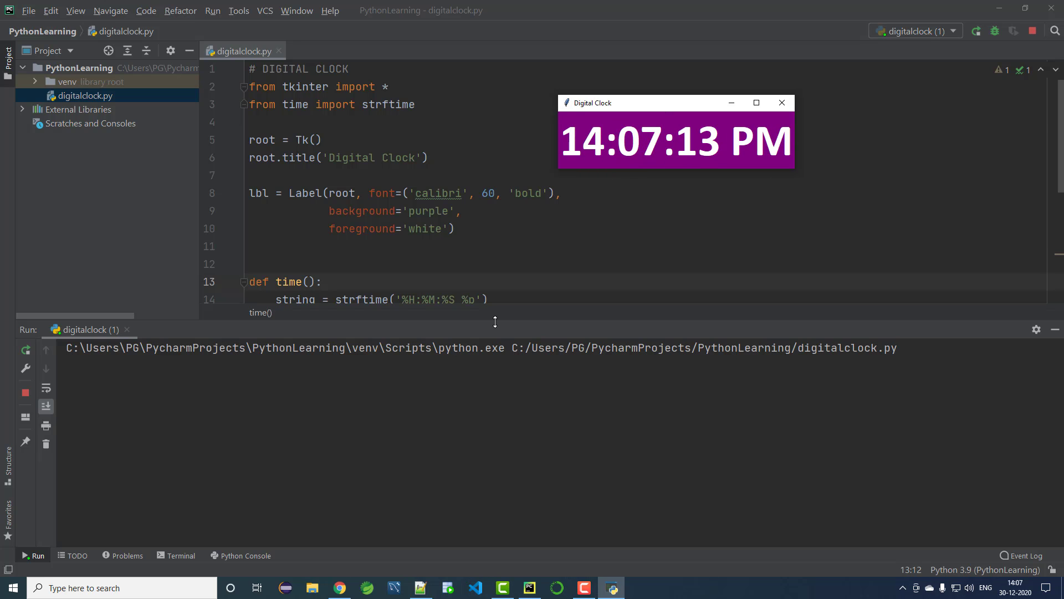
pyautogui.moveTo(495, 322); pyautogui.dragTo(495, 461)
pyautogui.click(410, 388)
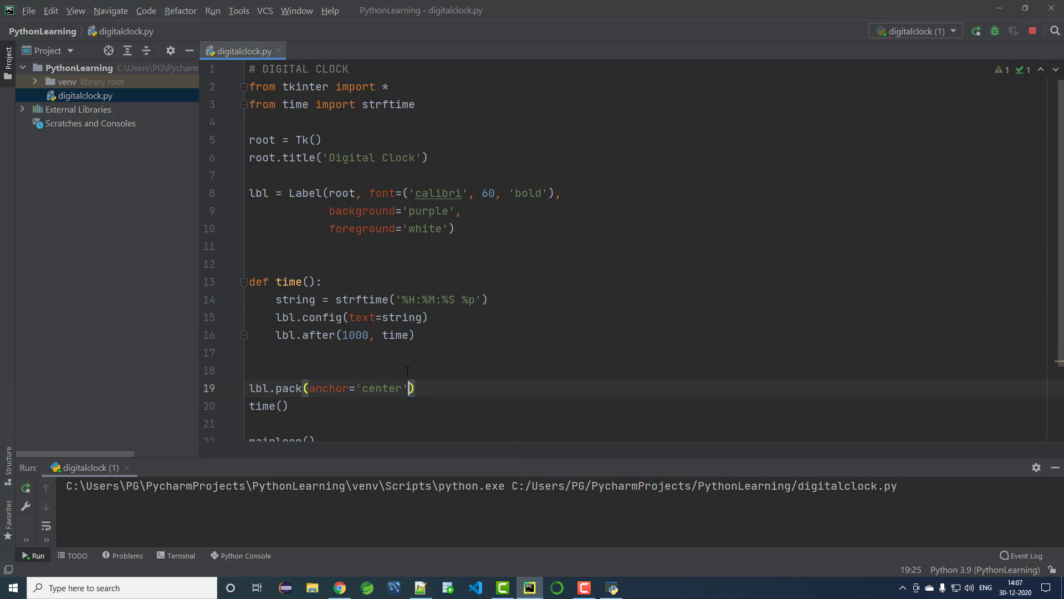
pyautogui.click(347, 268)
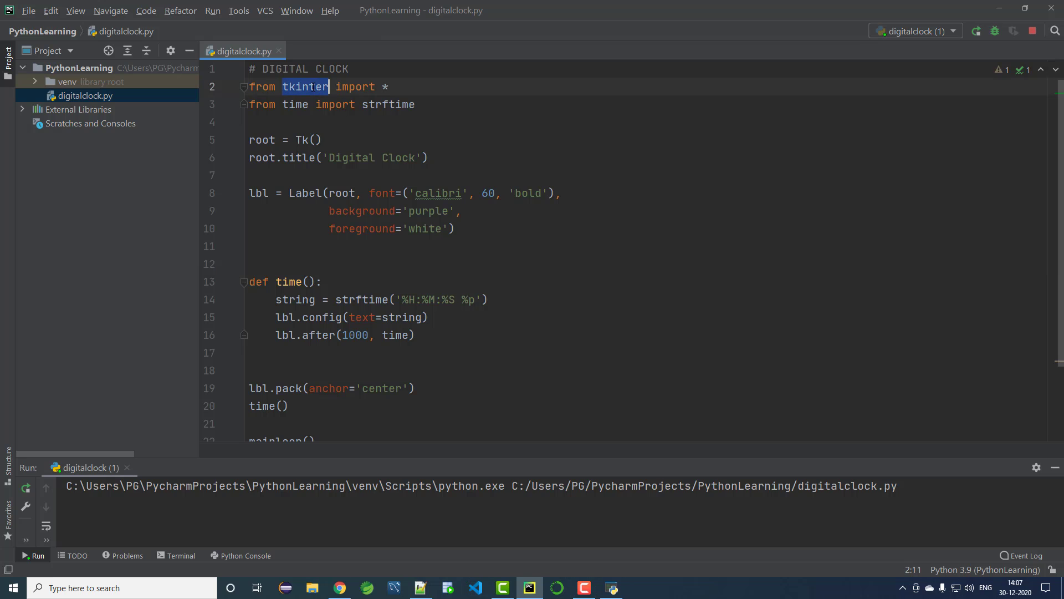
pyautogui.scroll(-2, 389, 295)
pyautogui.scroll(3, 392, 290)
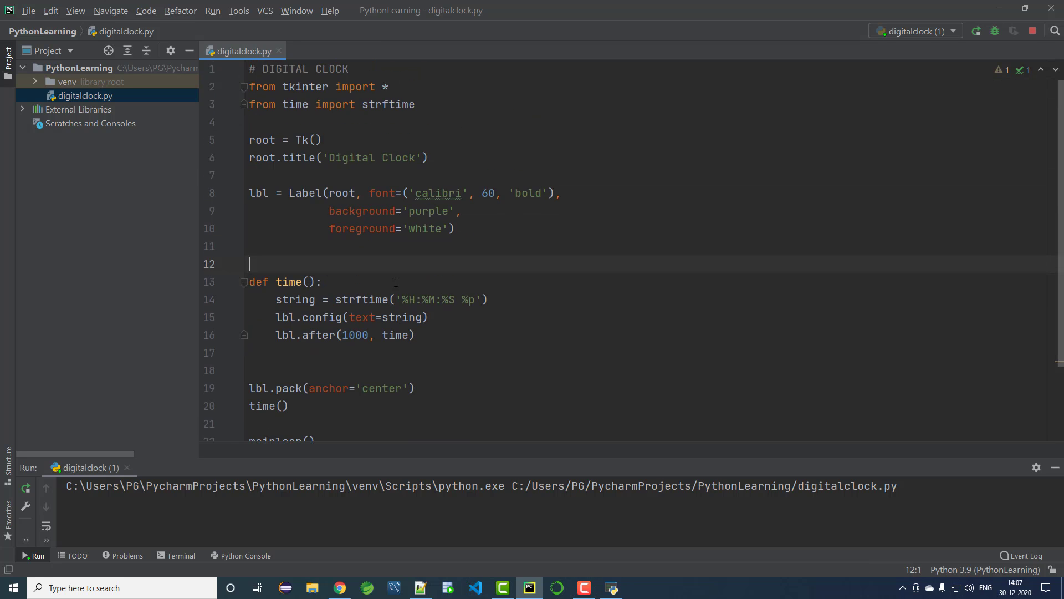